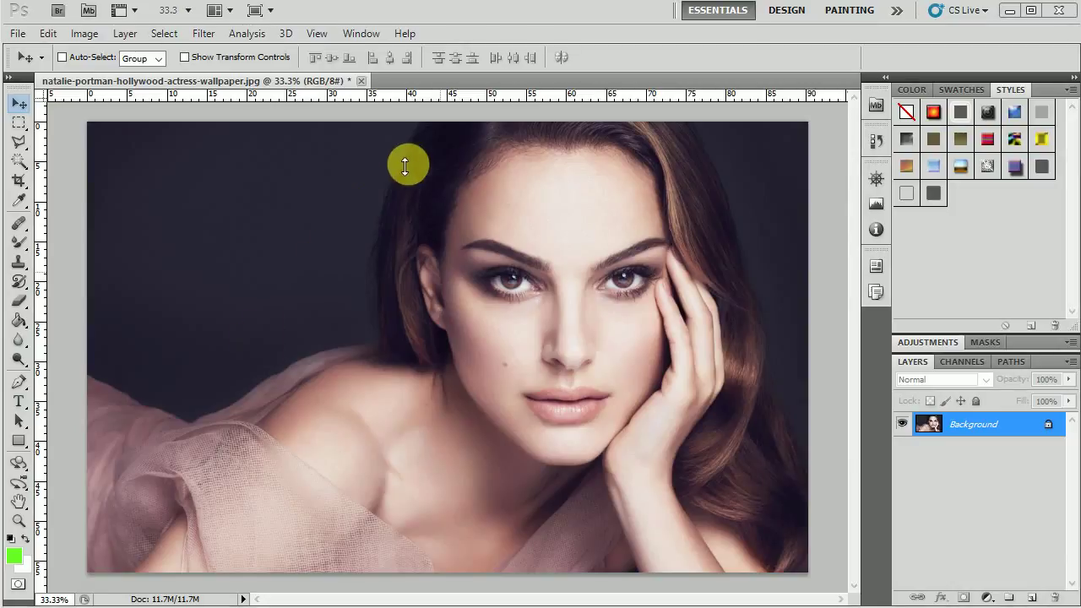
Step: Switch from the Blur tool to the Sharpen Tool and undo the test stroke
click(27, 349)
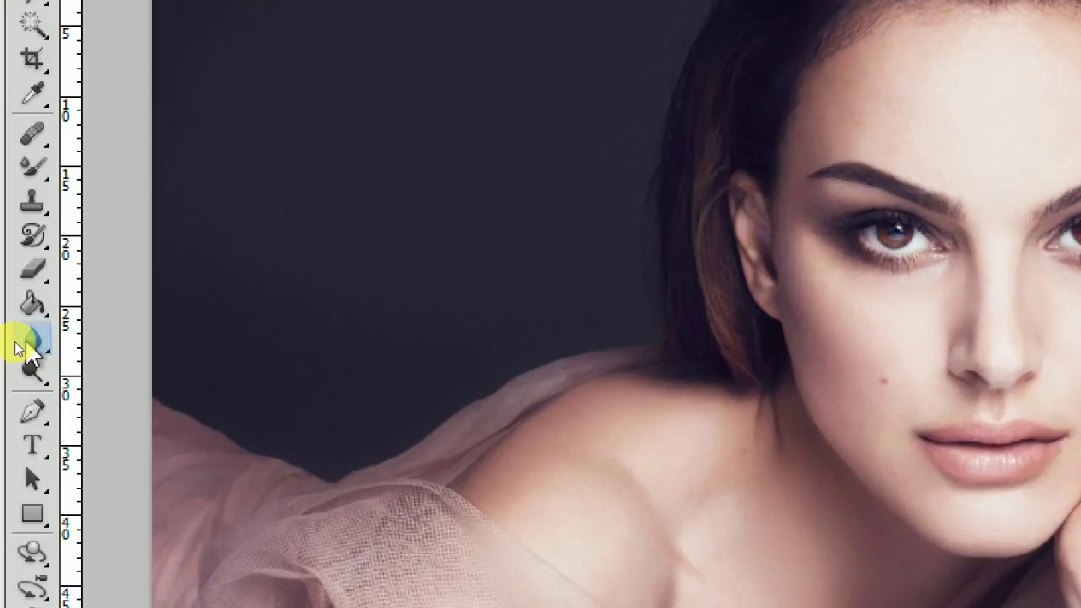
click(17, 343)
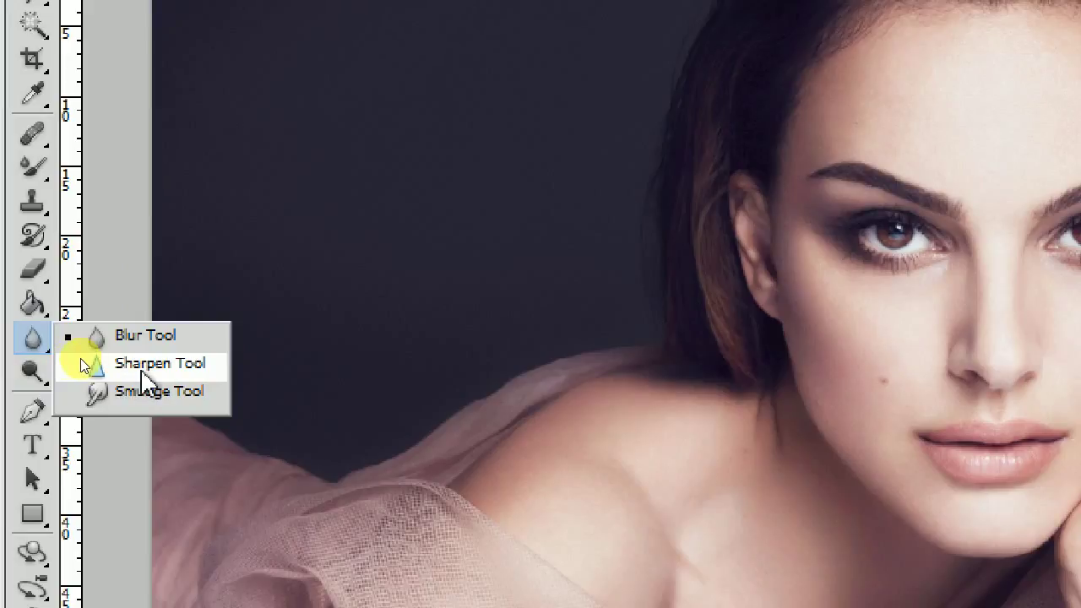
click(81, 360)
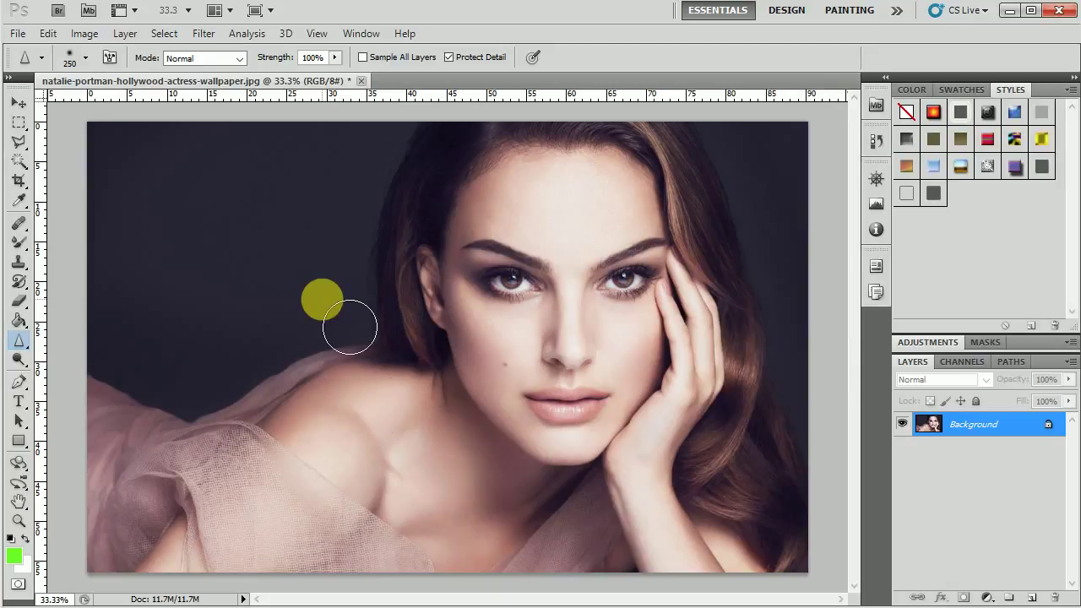
key(ctrl+z)
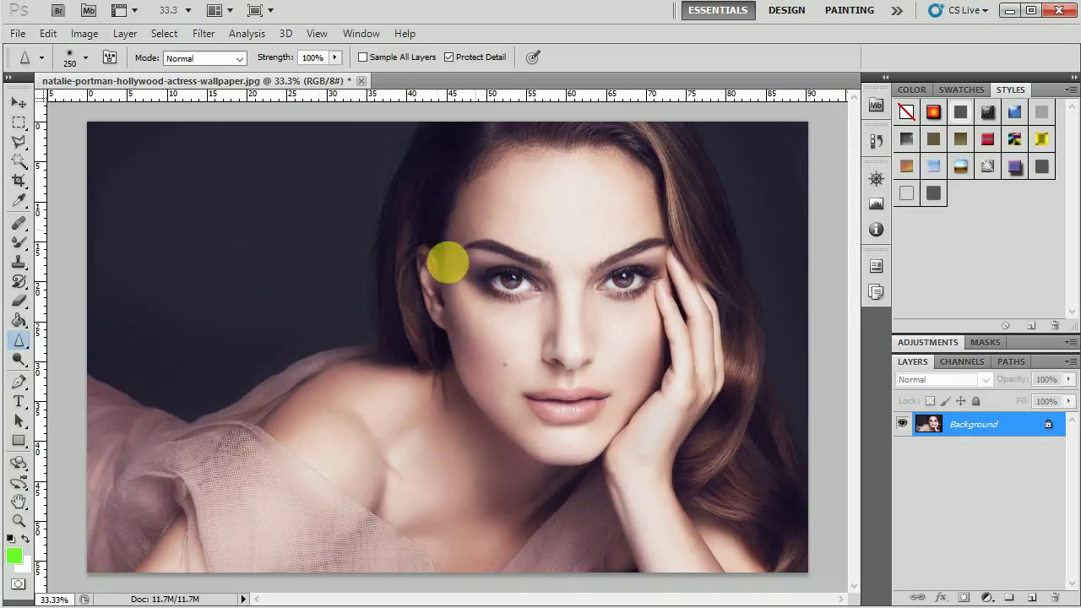
right_click(306, 224)
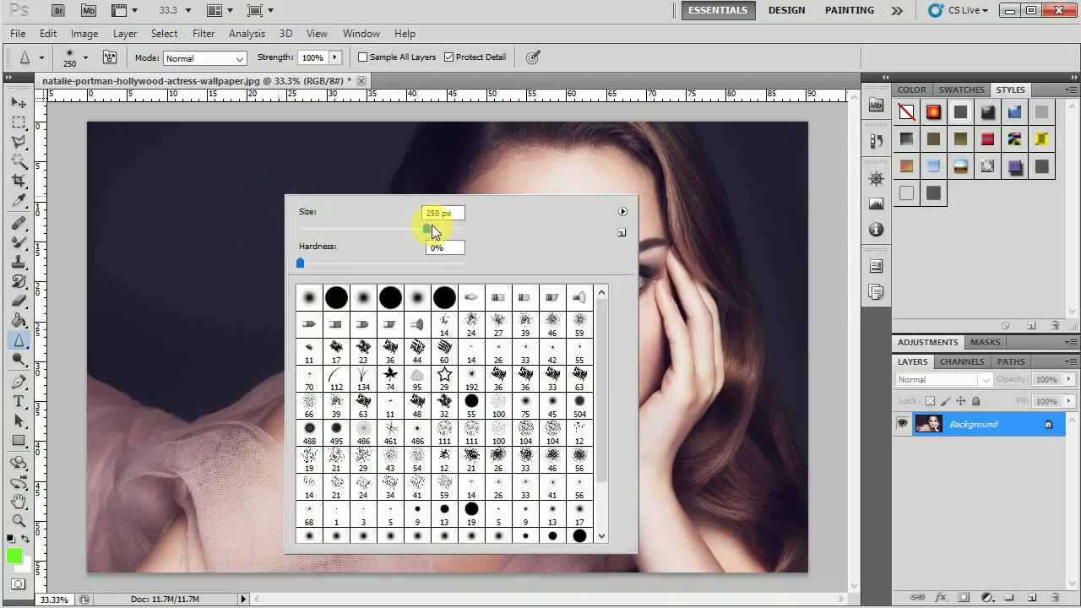
Step: Resize the sharpening brush to 308 px, leaving hardness at 0%
drag(435, 229, 353, 234)
drag(301, 262, 496, 262)
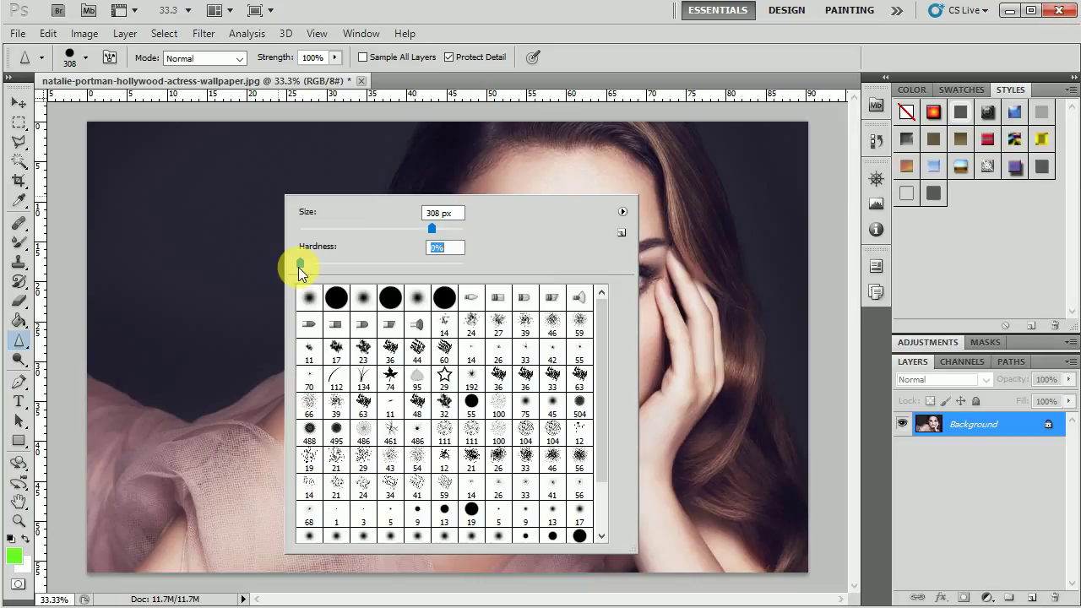
click(105, 207)
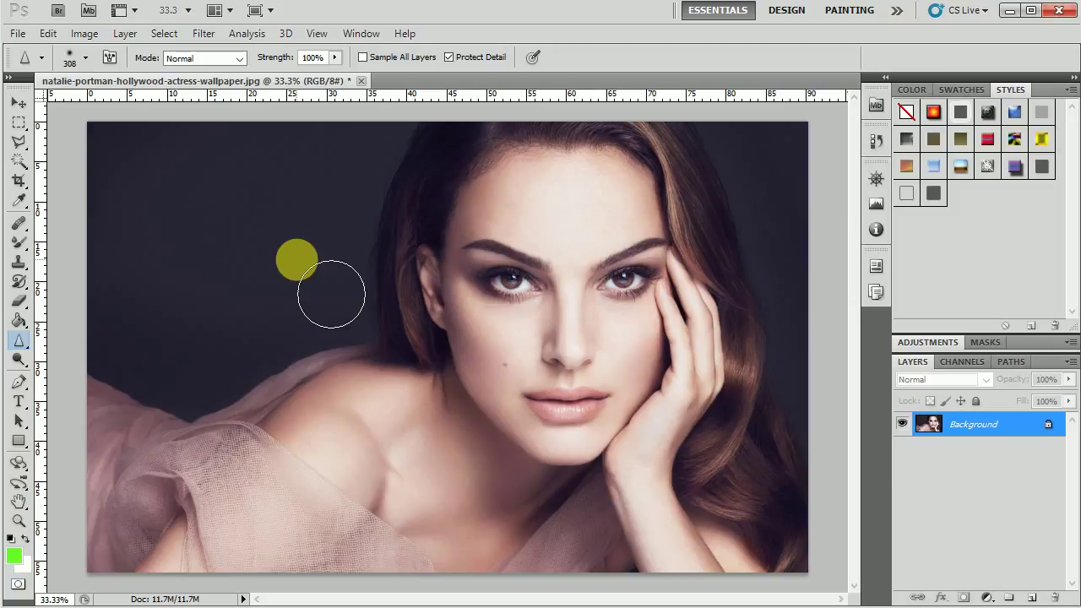
Step: Sharpen the hair toward the shoulder, then zoom to 100% and pan to the mouth
mouse_move(331, 294)
mouse_down()
mouse_move(360, 350)
mouse_move(390, 367)
mouse_up()
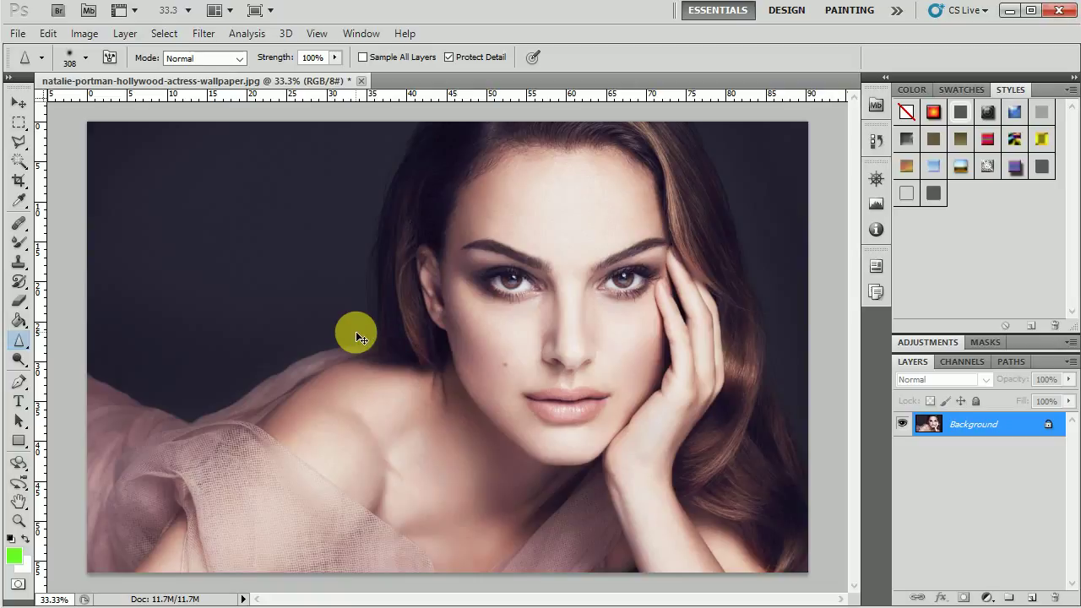
key(ctrl+plus)
key(ctrl+plus)
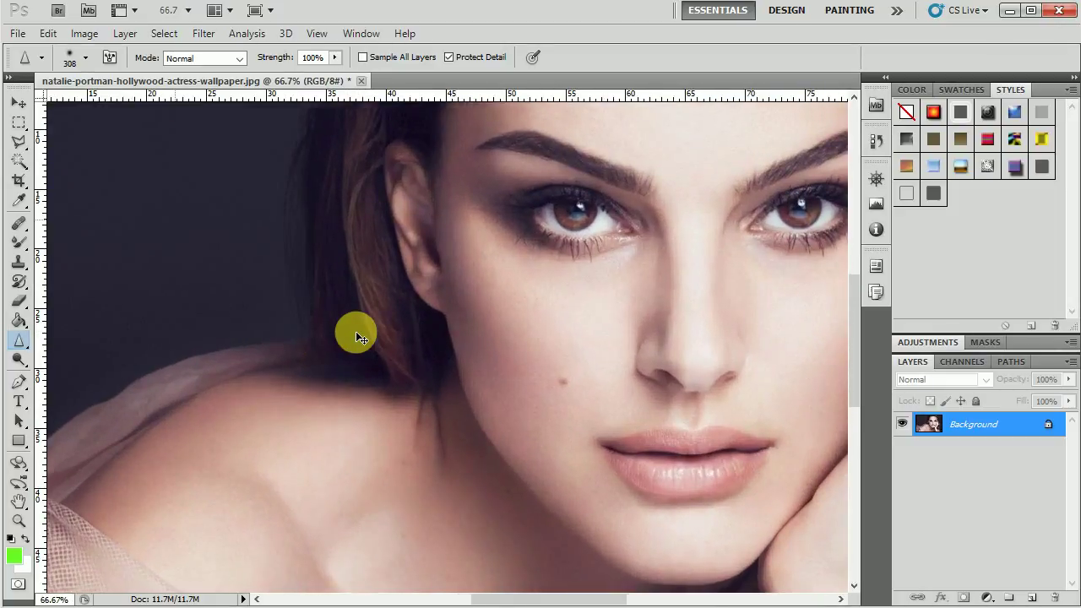
key(ctrl+plus)
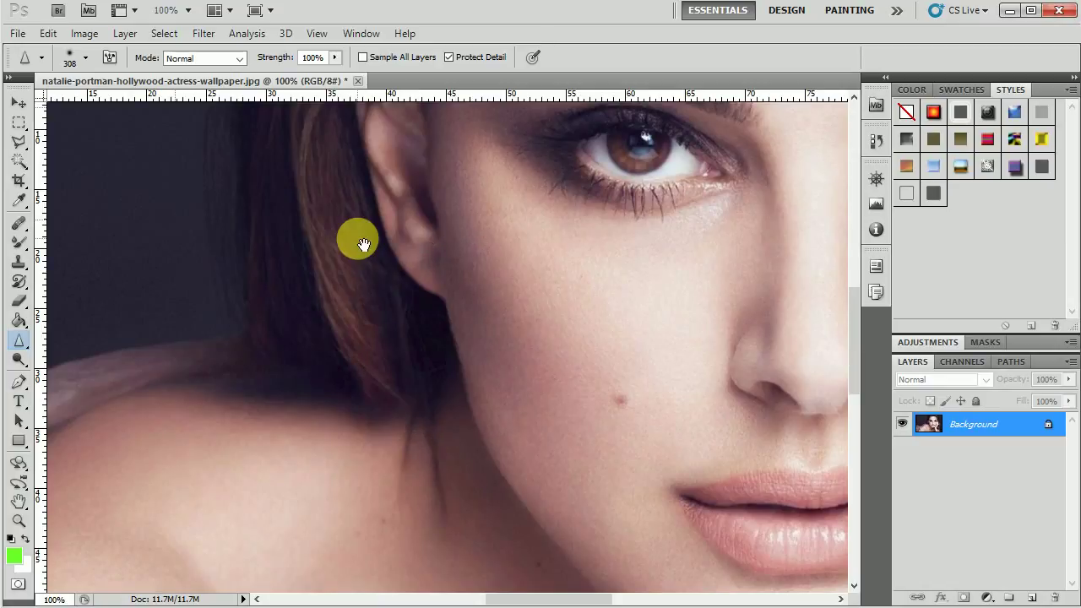
mouse_move(500, 354)
mouse_down()
mouse_move(417, 304)
mouse_move(391, 299)
mouse_move(363, 326)
mouse_move(350, 285)
mouse_up()
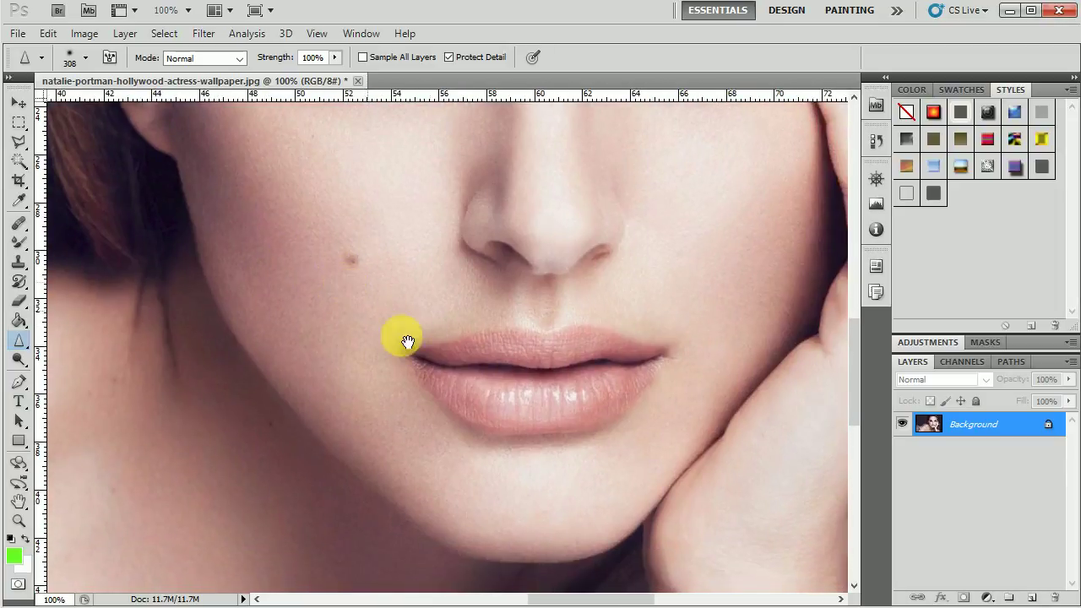
Step: Shrink the brush to 70 px and heavily sharpen the lower lip, left cheek and chin
key(bracketleft)
key(bracketleft)
key(bracketleft)
key(bracketleft)
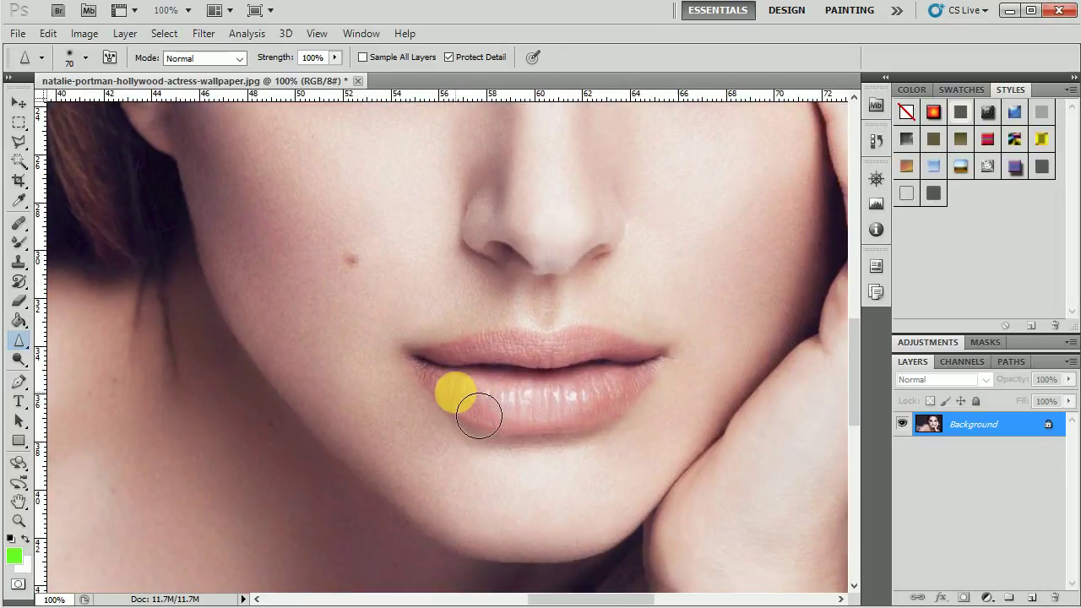
mouse_move(497, 414)
mouse_down()
mouse_move(646, 419)
mouse_move(599, 459)
mouse_move(495, 411)
mouse_move(647, 411)
mouse_move(478, 379)
mouse_move(658, 372)
mouse_move(482, 373)
mouse_move(462, 445)
mouse_move(622, 428)
mouse_move(476, 376)
mouse_move(652, 367)
mouse_move(495, 367)
mouse_move(660, 383)
mouse_move(468, 384)
mouse_move(488, 414)
mouse_move(481, 427)
mouse_move(596, 407)
mouse_move(495, 398)
mouse_move(611, 437)
mouse_move(479, 420)
mouse_move(651, 410)
mouse_move(495, 411)
mouse_up()
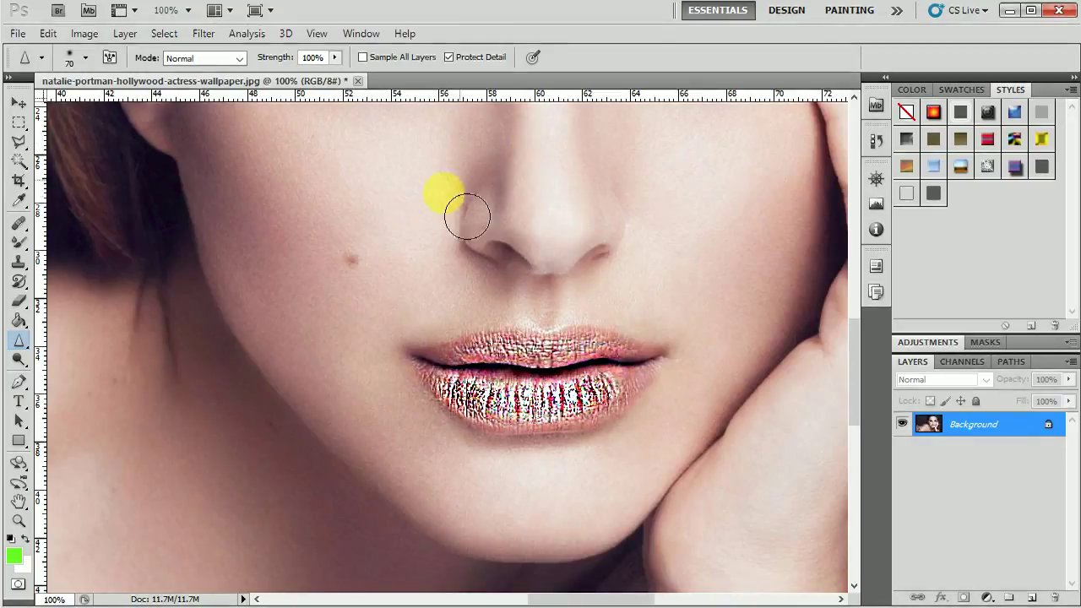
mouse_move(378, 437)
mouse_down()
mouse_move(285, 321)
mouse_move(411, 458)
mouse_move(309, 333)
mouse_move(424, 485)
mouse_move(319, 290)
mouse_move(394, 377)
mouse_move(315, 99)
mouse_up()
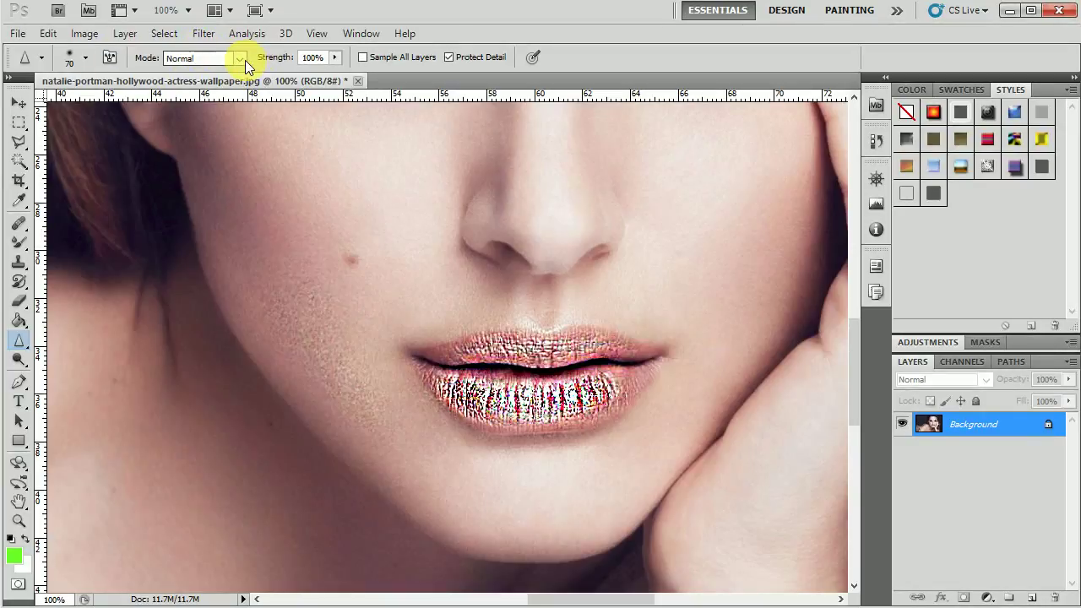
Step: Test sharpening strokes on the cheeks in Darken and then Lighten mode
click(242, 58)
click(234, 102)
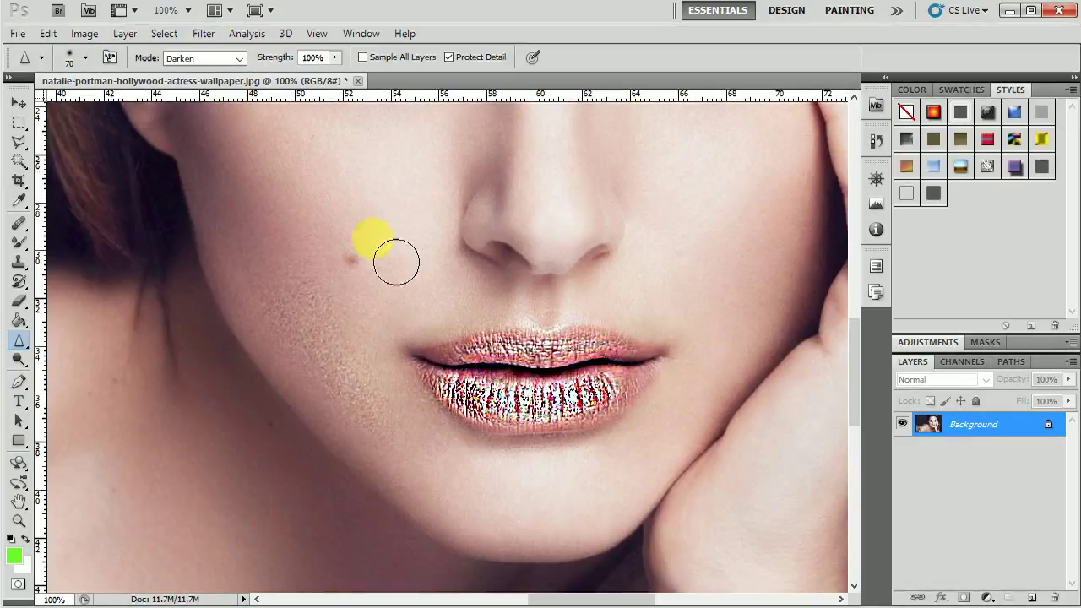
mouse_move(439, 245)
mouse_down()
mouse_move(410, 212)
mouse_move(427, 193)
mouse_up()
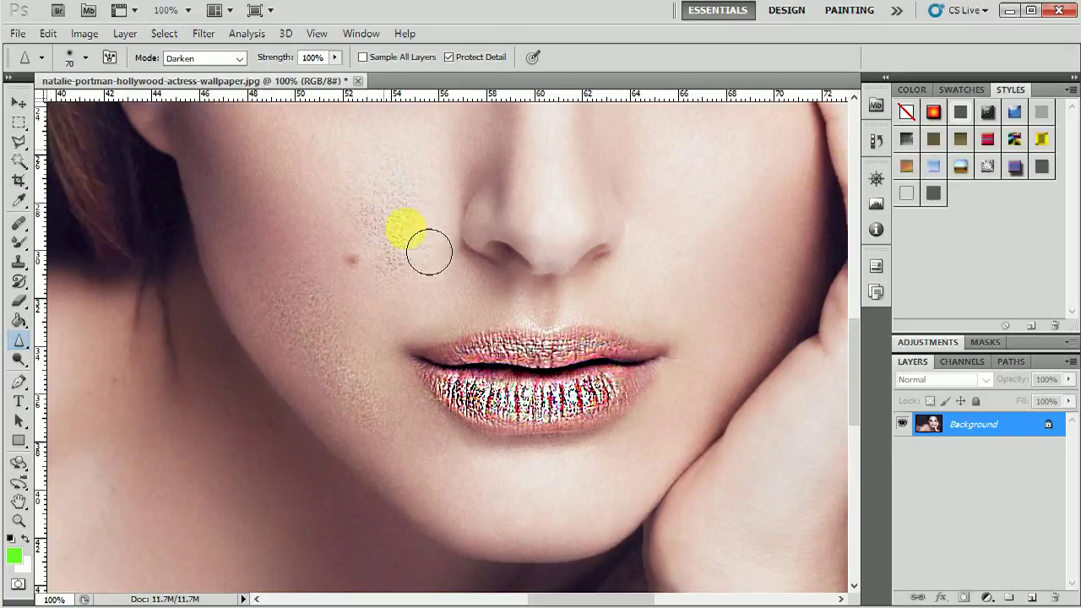
click(242, 59)
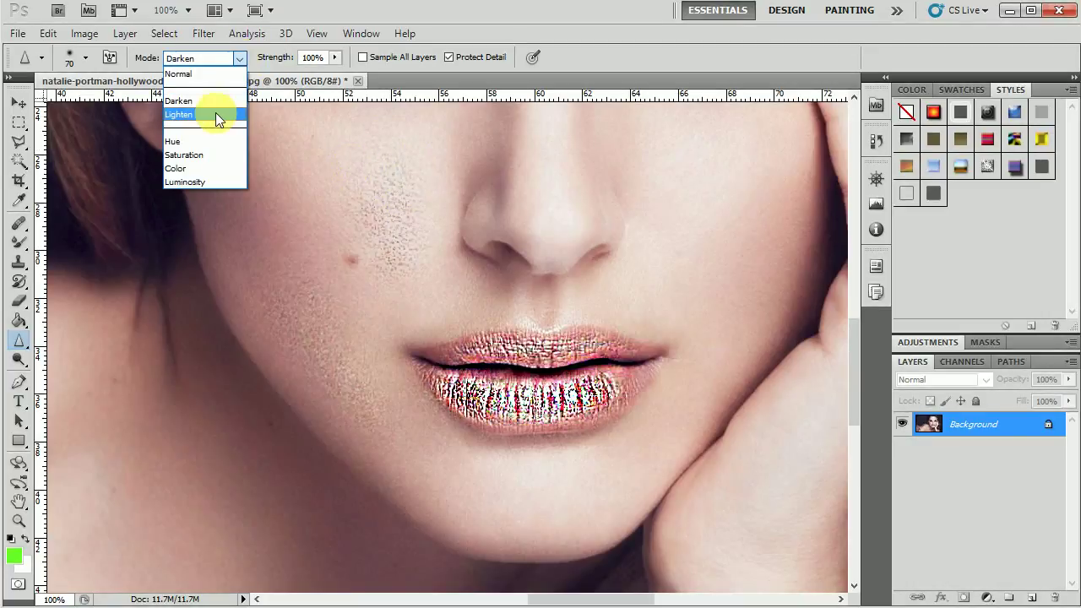
click(215, 113)
mouse_move(711, 287)
mouse_down()
mouse_move(715, 187)
mouse_move(696, 241)
mouse_up()
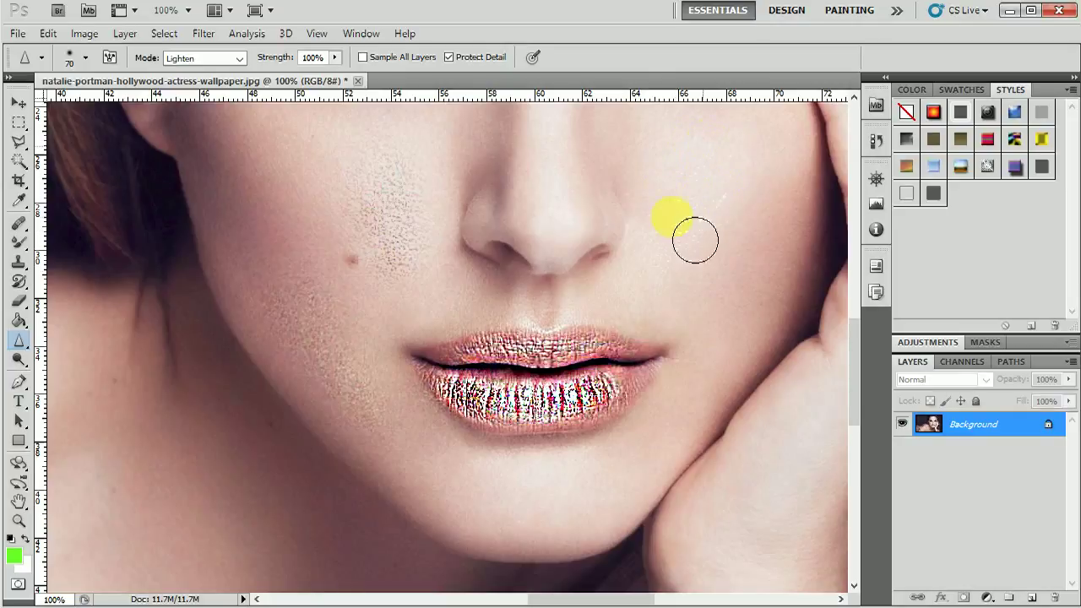
Step: Test sharpening strokes on the cheeks in Hue and then Saturation mode
click(239, 57)
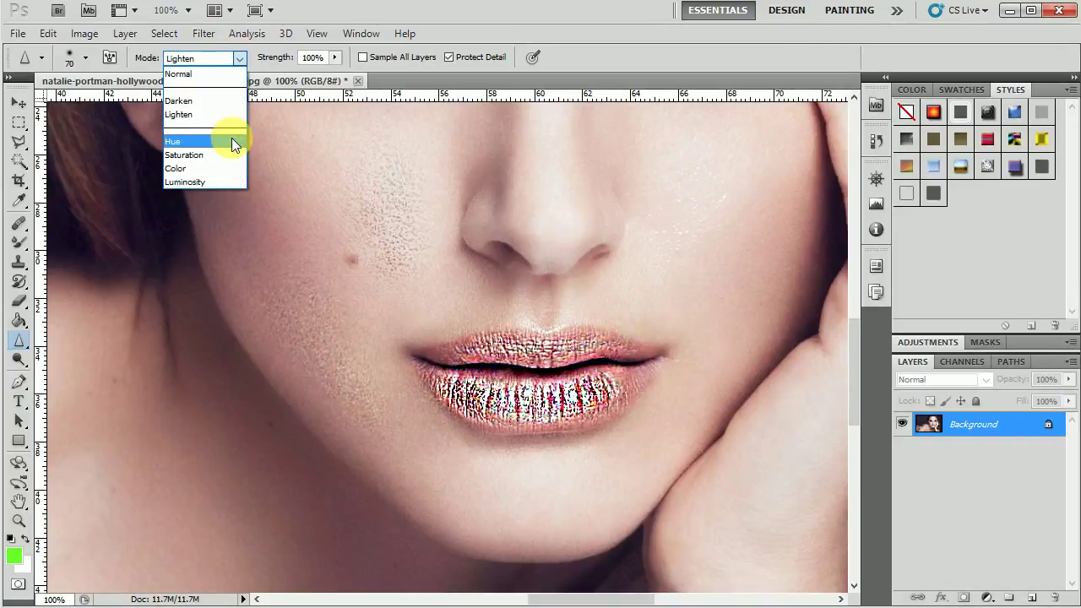
click(229, 138)
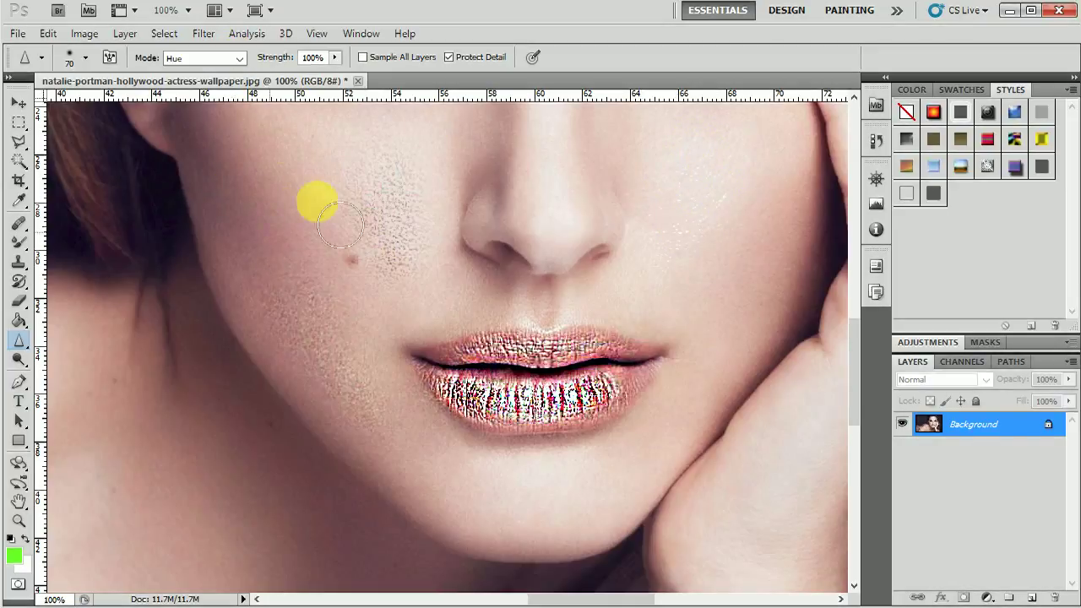
mouse_move(333, 235)
mouse_down()
mouse_move(277, 179)
mouse_move(321, 197)
mouse_move(313, 242)
mouse_move(261, 218)
mouse_move(307, 210)
mouse_move(316, 232)
mouse_move(271, 166)
mouse_up()
click(241, 58)
click(212, 150)
mouse_move(364, 321)
mouse_down()
mouse_move(394, 330)
mouse_move(403, 321)
mouse_move(360, 346)
mouse_move(479, 325)
mouse_up()
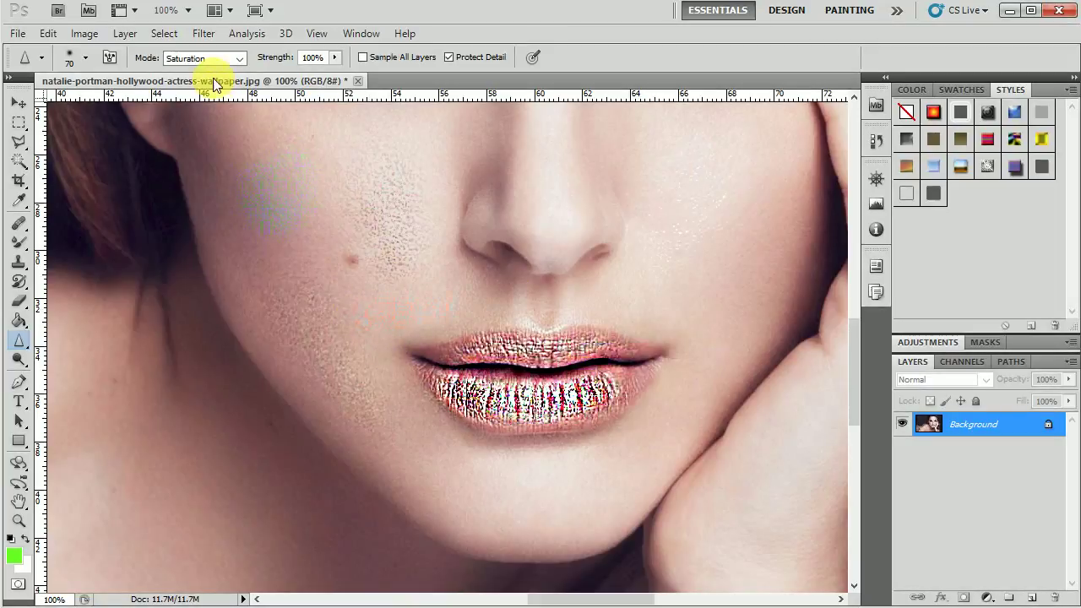
Step: Sharpen the cheek in Color mode and the jaw edge in Luminosity, then show History
click(239, 57)
click(238, 168)
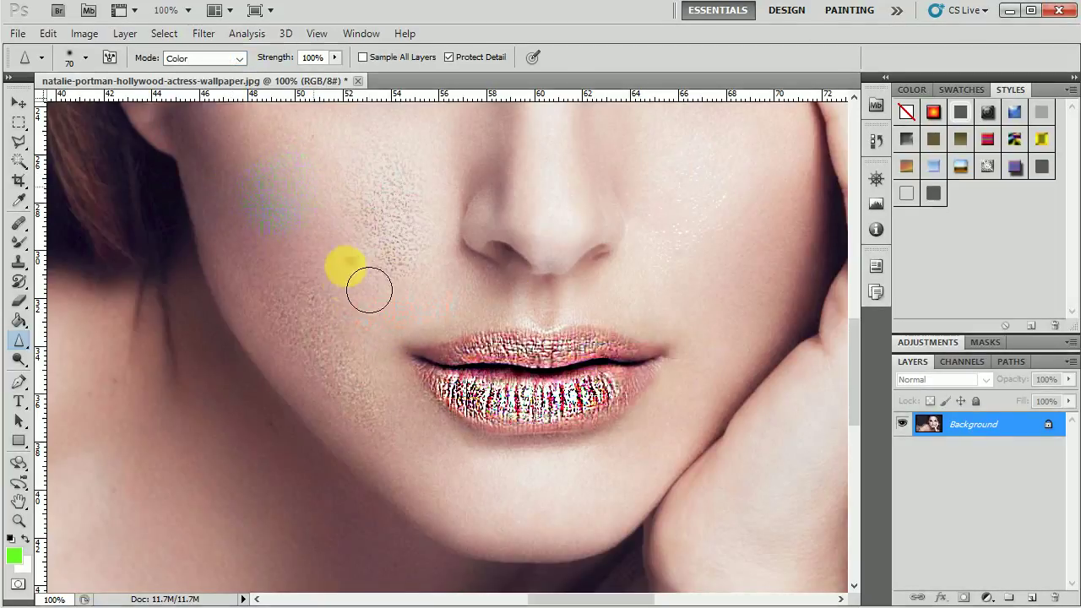
mouse_move(346, 290)
mouse_down()
mouse_move(326, 234)
mouse_move(288, 203)
mouse_up()
click(216, 59)
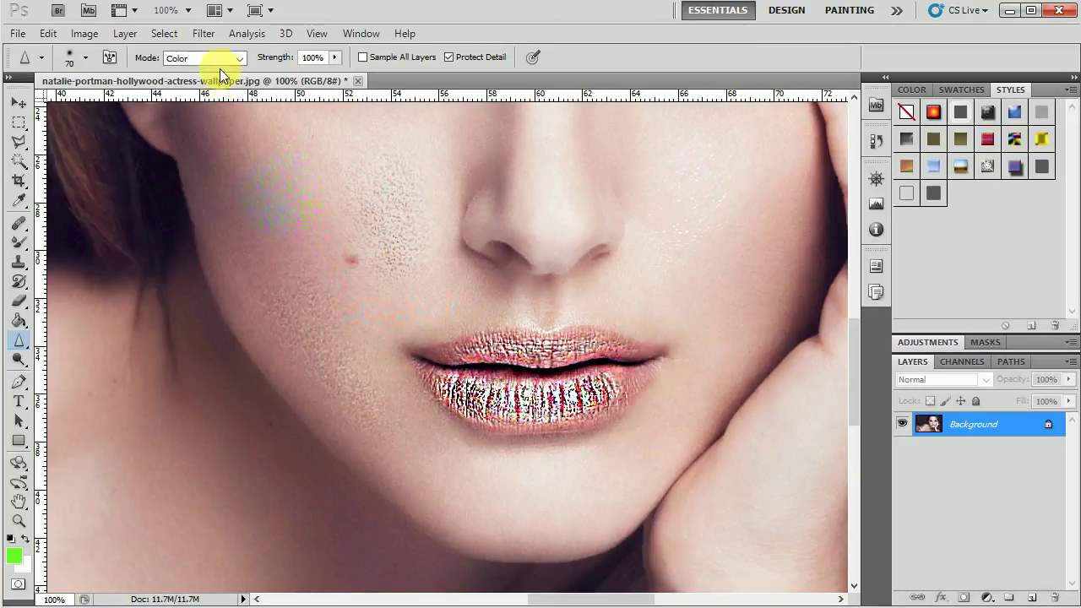
click(225, 182)
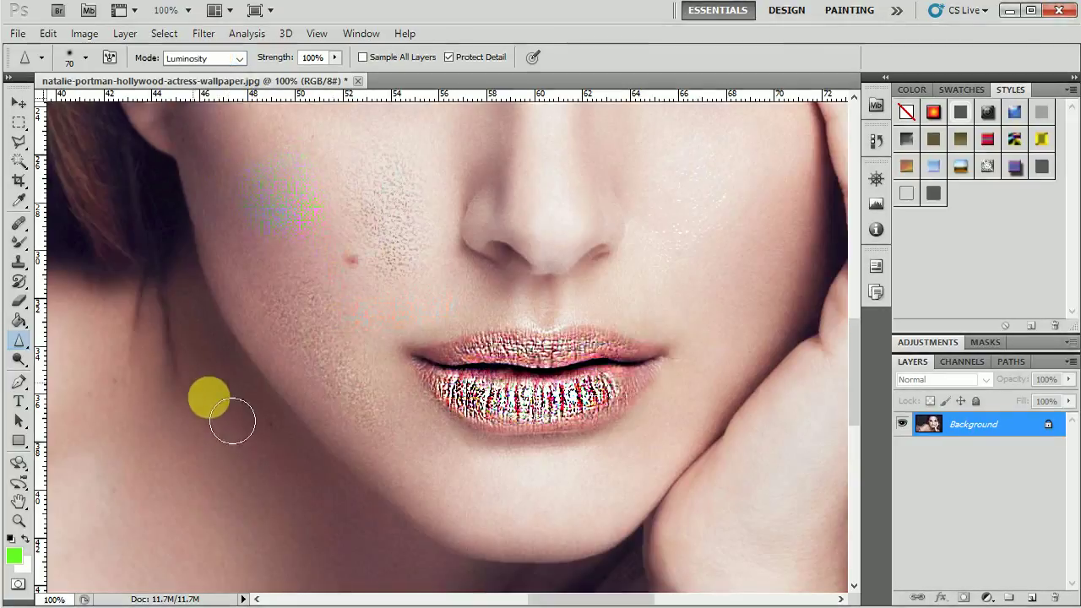
drag(234, 482, 229, 381)
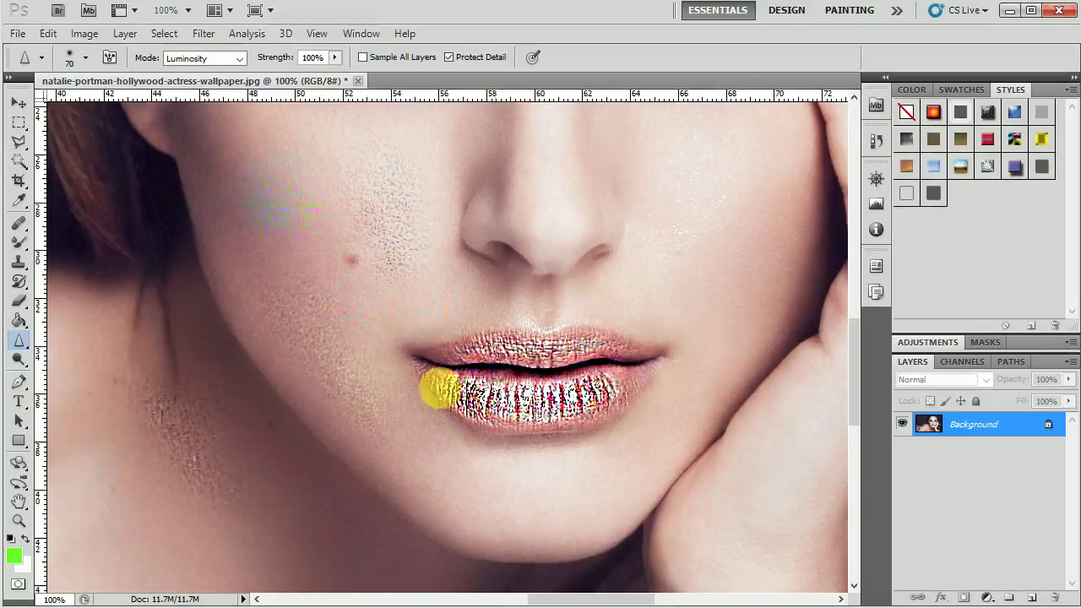
click(875, 142)
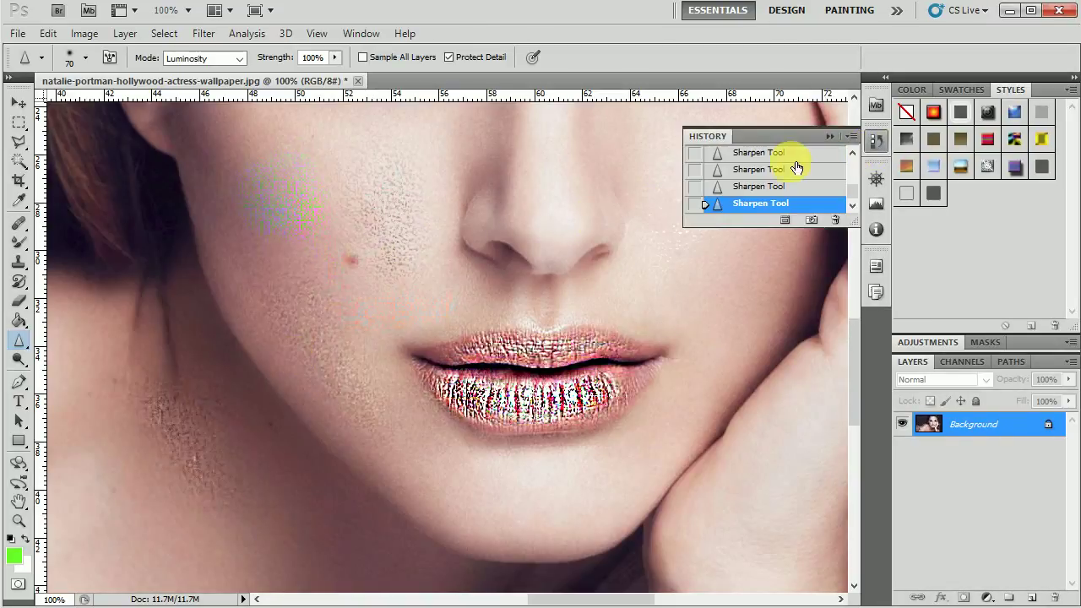
Step: Revert the portrait to its original snapshot in the History panel, then hide it
scroll(770, 168, up, 1)
scroll(767, 160, up, 2)
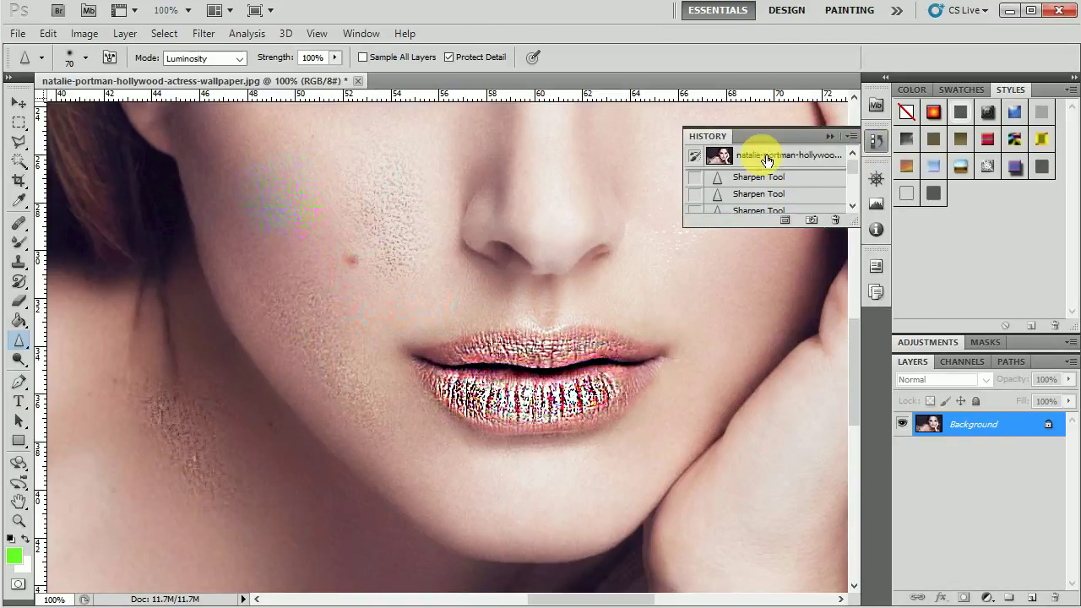
click(756, 155)
click(835, 133)
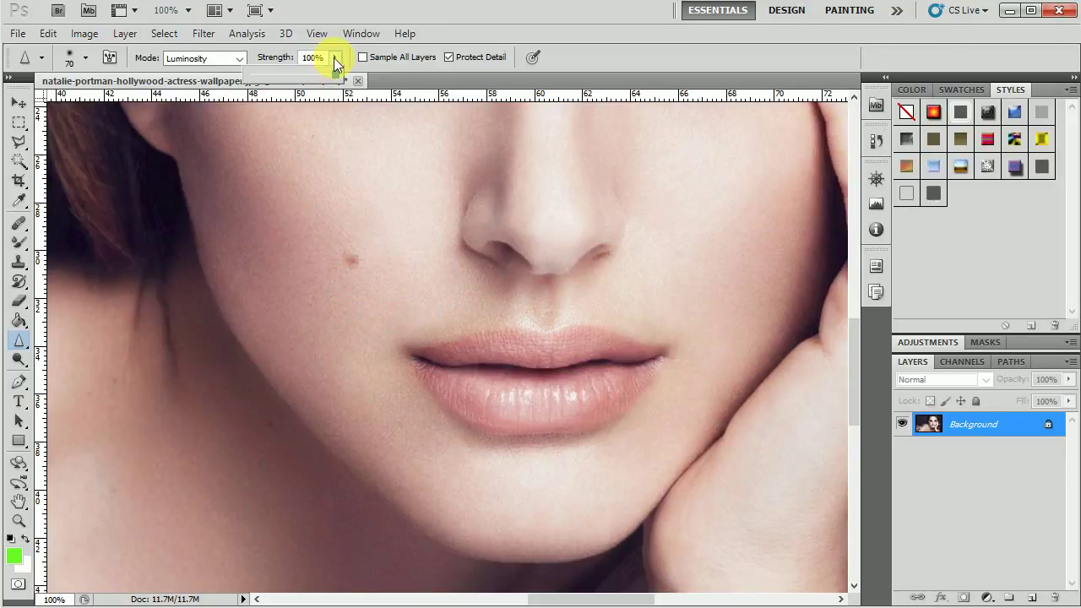
Step: Set strength to 51% and Normal mode, then sharpen the cheek and both lips
drag(335, 75, 293, 77)
click(374, 253)
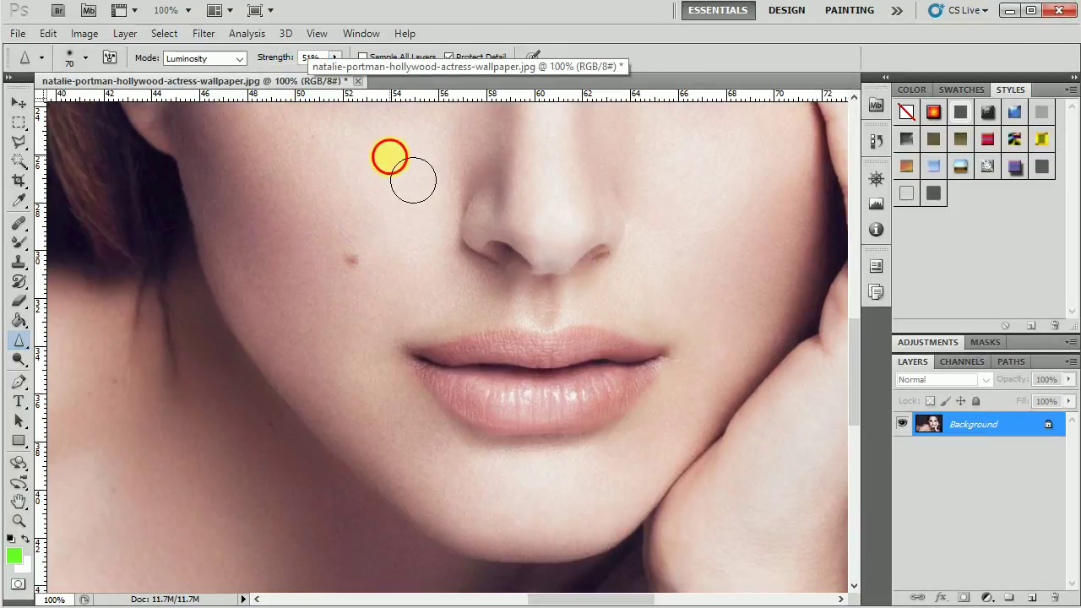
mouse_move(417, 178)
mouse_down()
mouse_move(338, 251)
mouse_move(393, 201)
mouse_move(355, 232)
mouse_move(406, 204)
mouse_move(330, 287)
mouse_move(398, 205)
mouse_up()
click(221, 59)
click(205, 74)
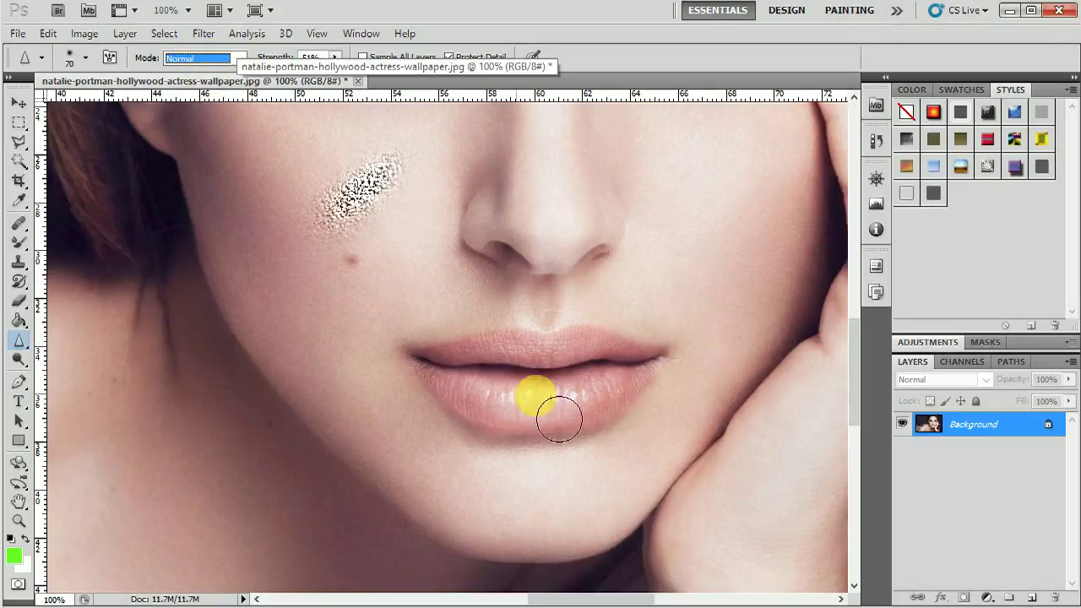
mouse_move(603, 425)
mouse_down()
mouse_move(490, 415)
mouse_move(641, 411)
mouse_move(524, 442)
mouse_move(640, 410)
mouse_move(474, 418)
mouse_move(623, 476)
mouse_move(533, 411)
mouse_move(601, 417)
mouse_move(526, 429)
mouse_move(475, 375)
mouse_move(588, 371)
mouse_up()
drag(650, 369, 463, 429)
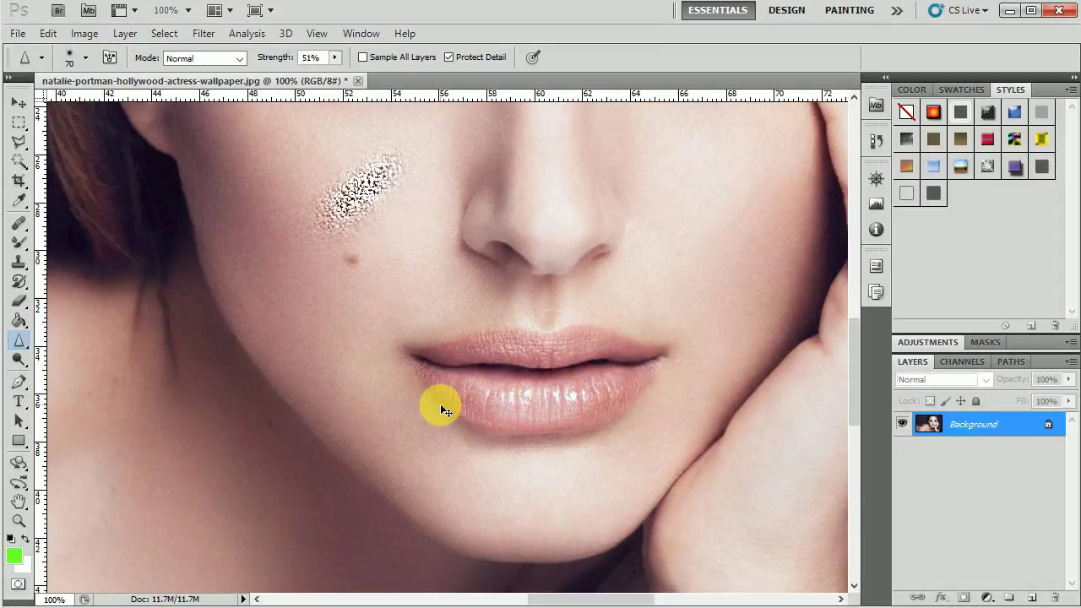
Step: Zoom out to 33.3%, sharpen the lips, then revert to the original snapshot in History
key(ctrl+minus)
key(ctrl+minus)
key(ctrl+minus)
mouse_move(503, 466)
mouse_down()
mouse_move(557, 397)
mouse_move(525, 348)
mouse_move(494, 354)
mouse_move(496, 379)
mouse_move(570, 417)
mouse_move(550, 411)
mouse_move(557, 418)
mouse_move(594, 415)
mouse_move(553, 411)
mouse_up()
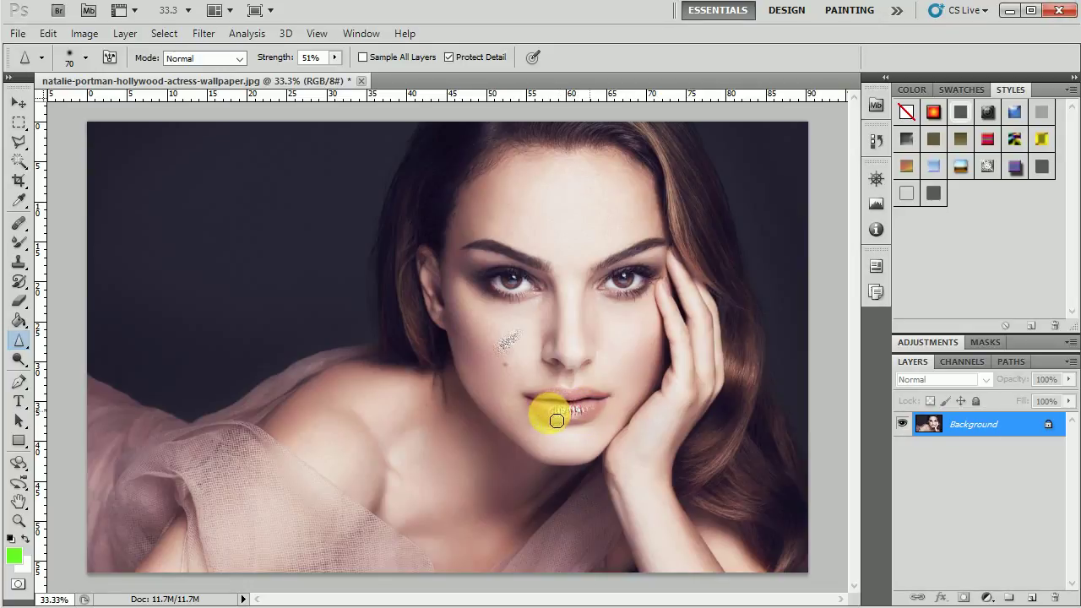
click(876, 140)
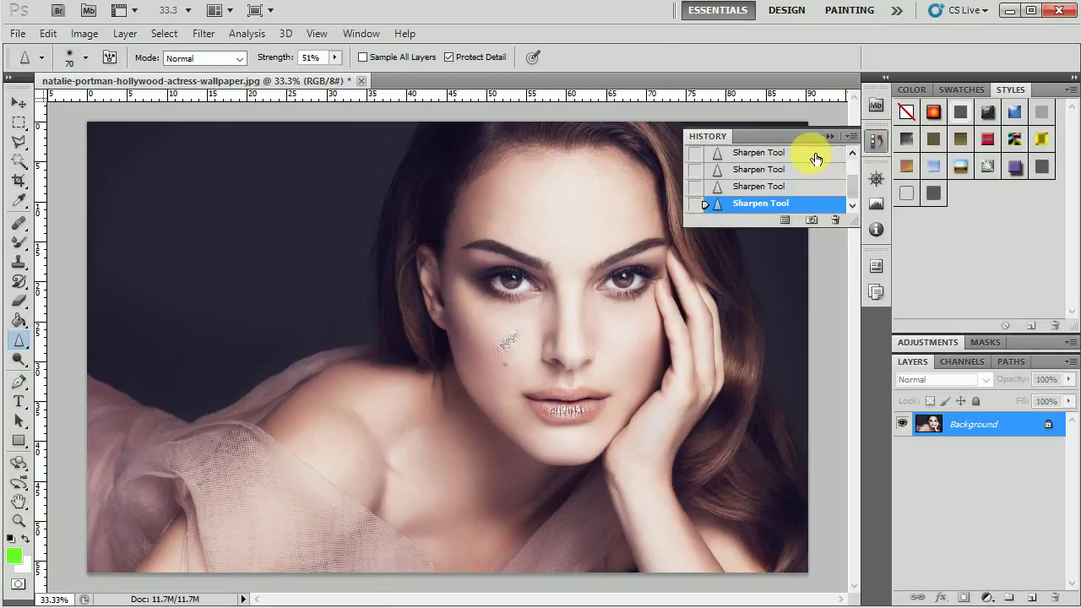
scroll(794, 152, up, 5)
click(803, 148)
click(840, 139)
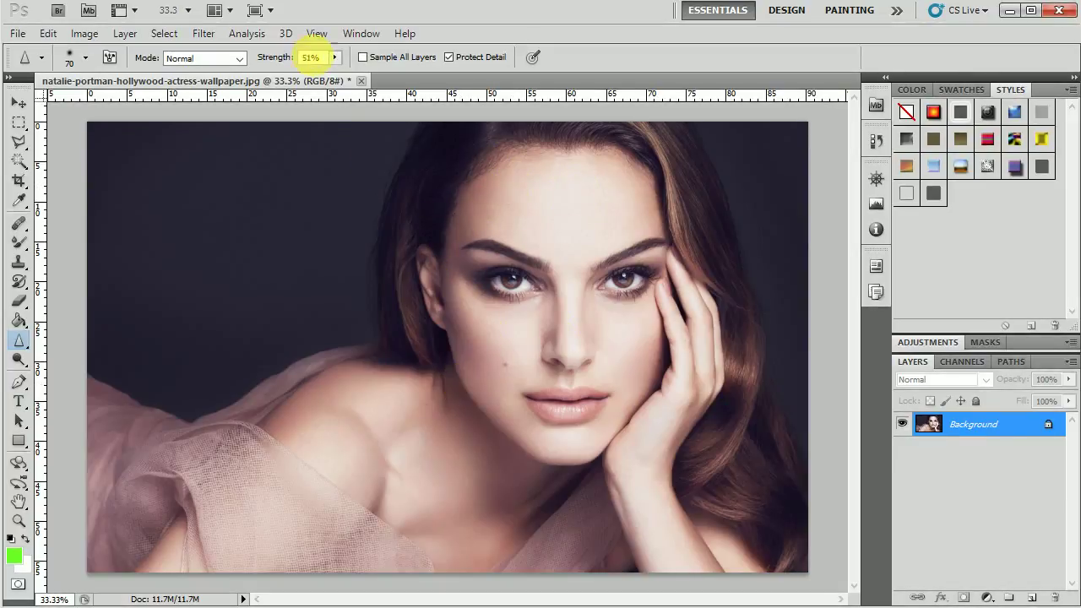
Step: Raise the sharpening strength back to 100% in the options bar
drag(332, 73, 385, 77)
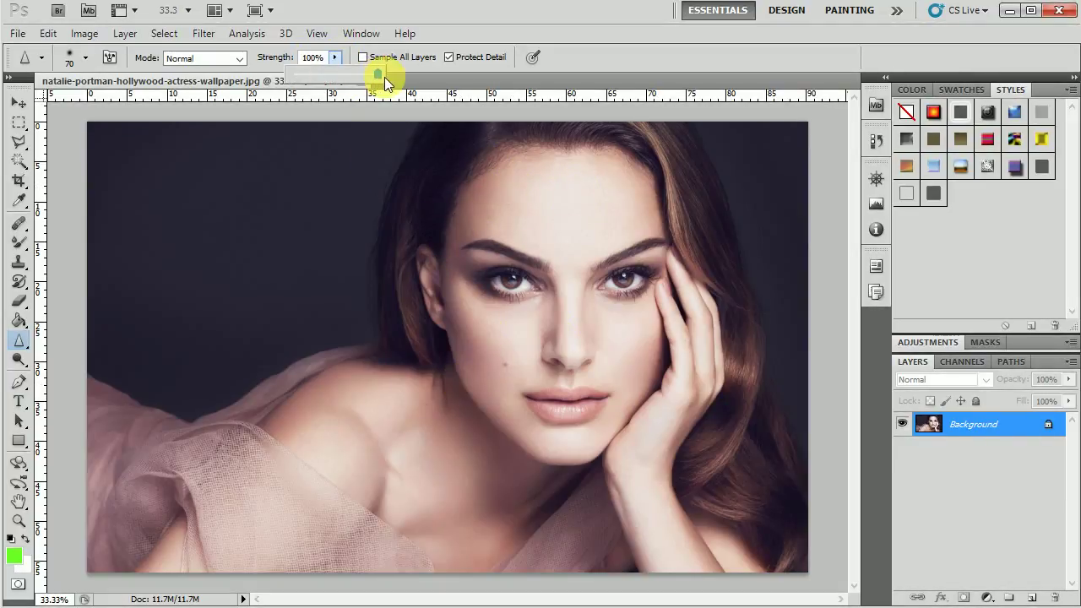
click(240, 58)
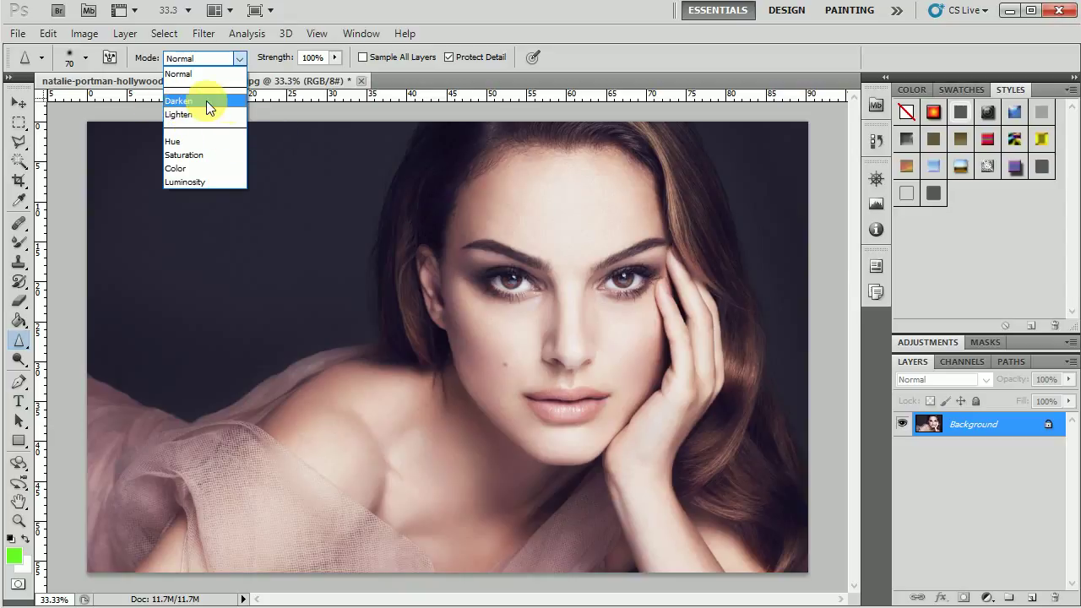
Step: Close the Mode list keeping Normal, and show the blur, sharpen and smudge tool group
click(237, 57)
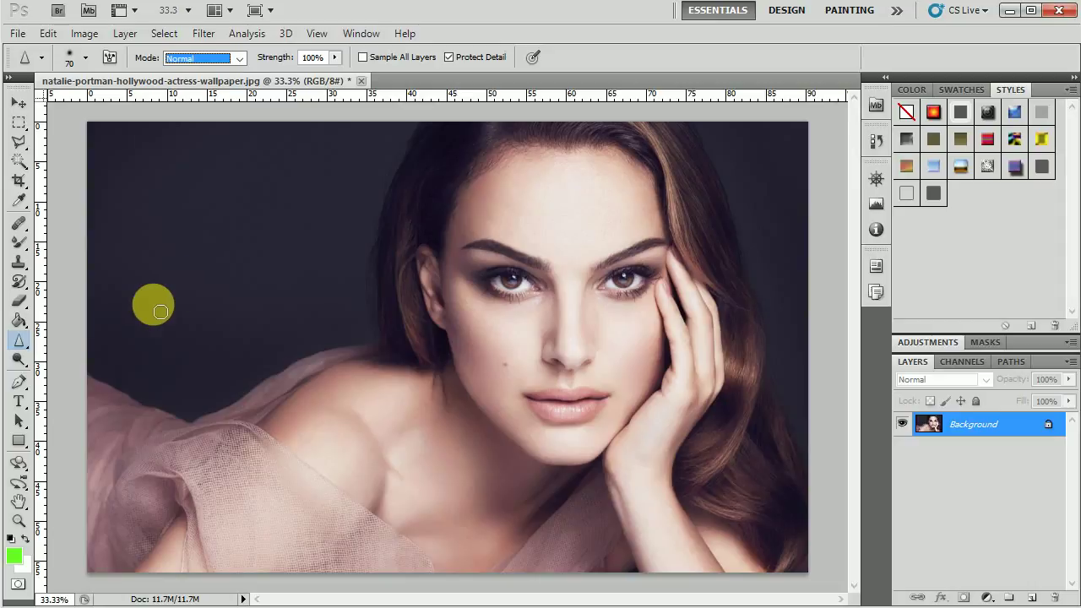
right_click(23, 340)
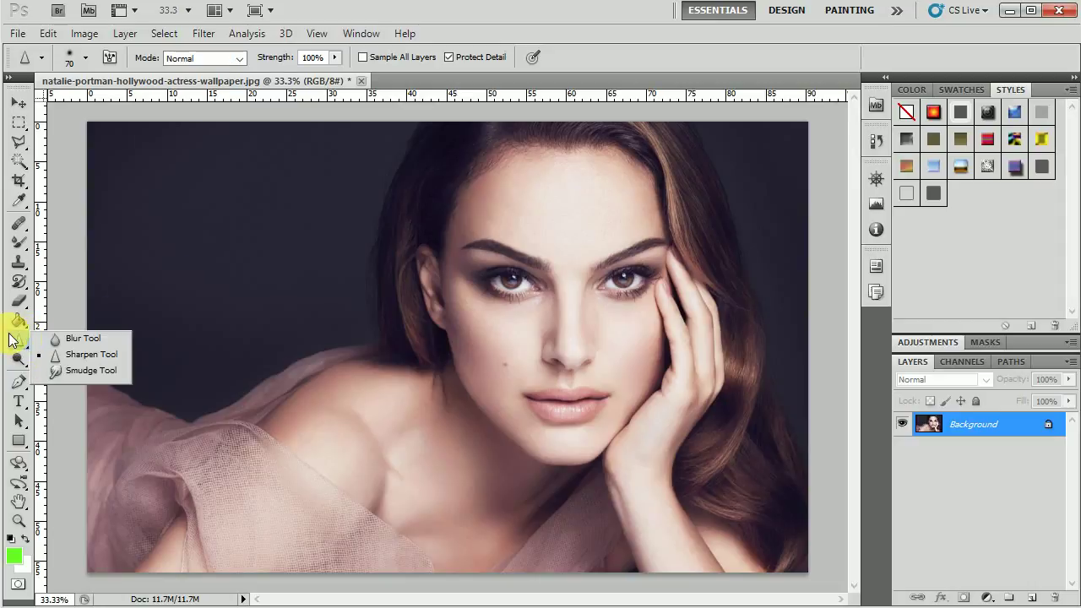
click(64, 274)
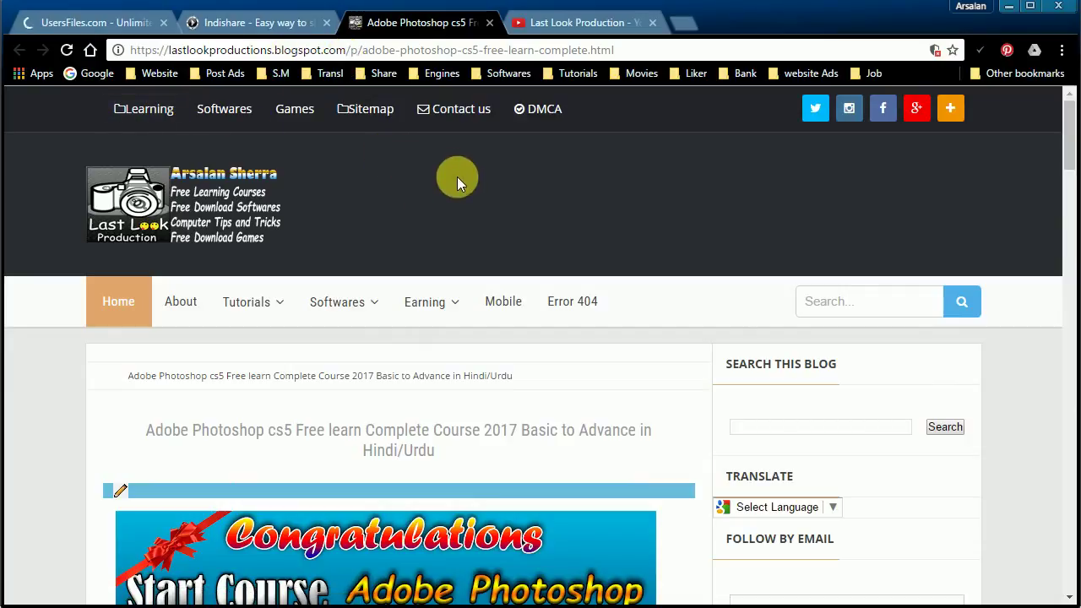
Step: Scroll the Photoshop CS5 course page to the Download Now button and embedded video
scroll(52, 242, down, 2)
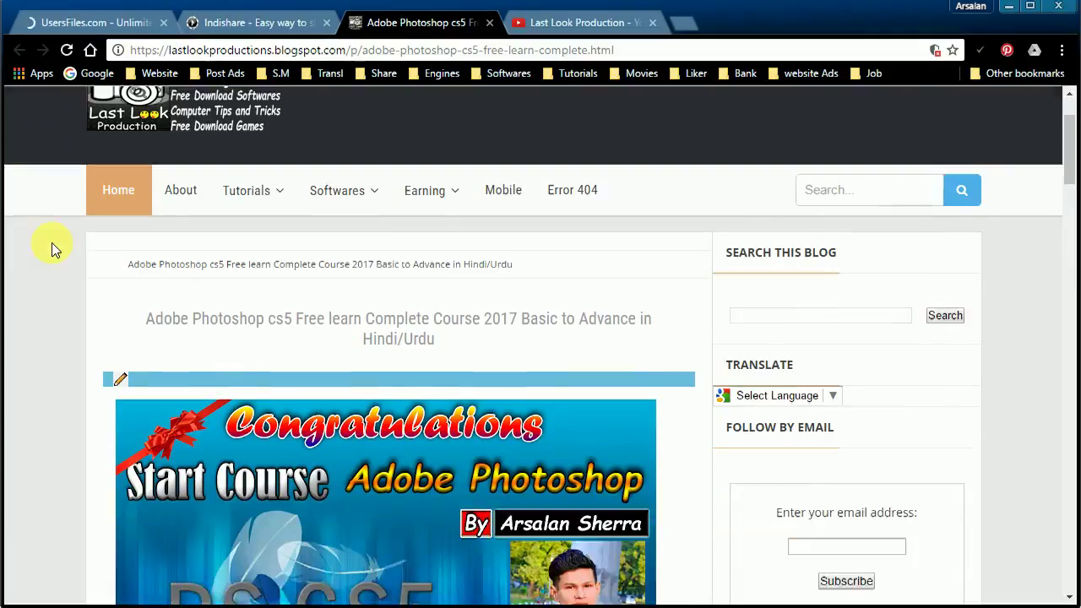
scroll(51, 242, down, 3)
scroll(57, 229, down, 4)
scroll(79, 227, down, 3)
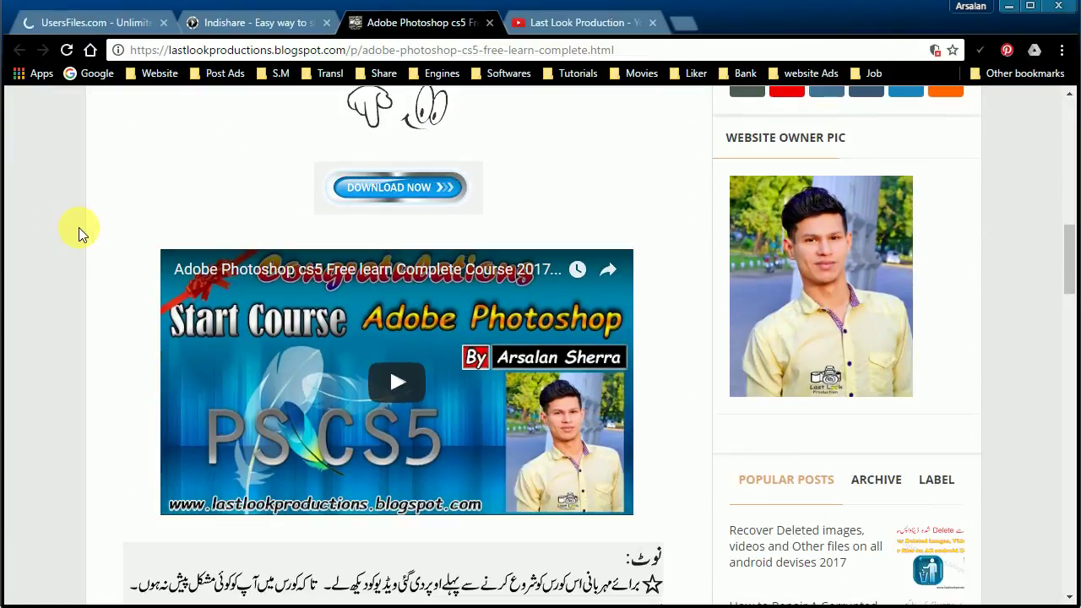
scroll(135, 294, up, 1)
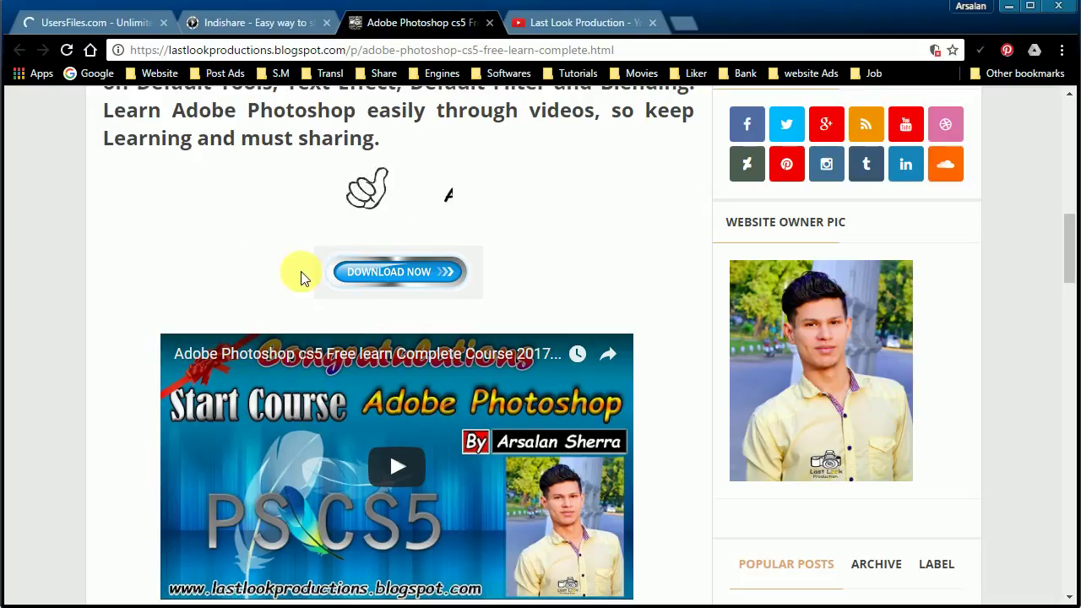
Step: Follow the course download link, then close the adf.ly tab to return to the course page
click(381, 272)
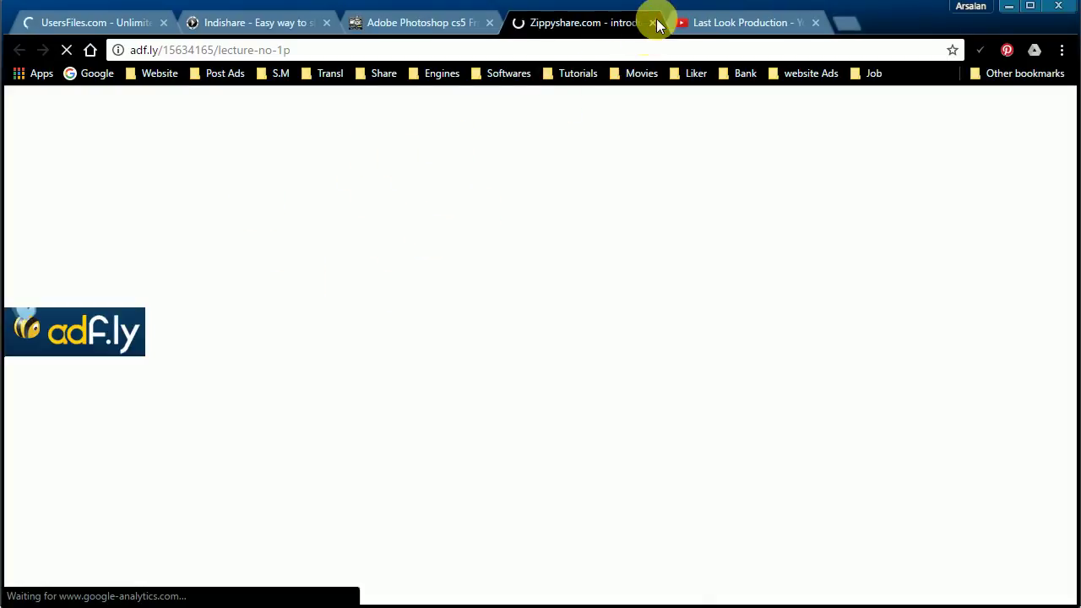
click(415, 22)
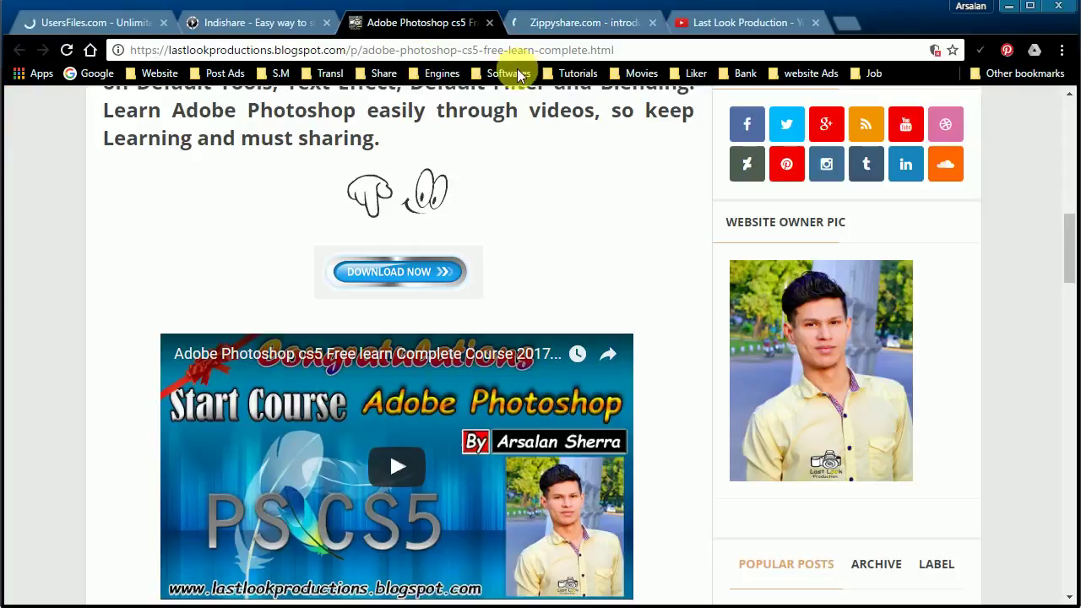
click(405, 272)
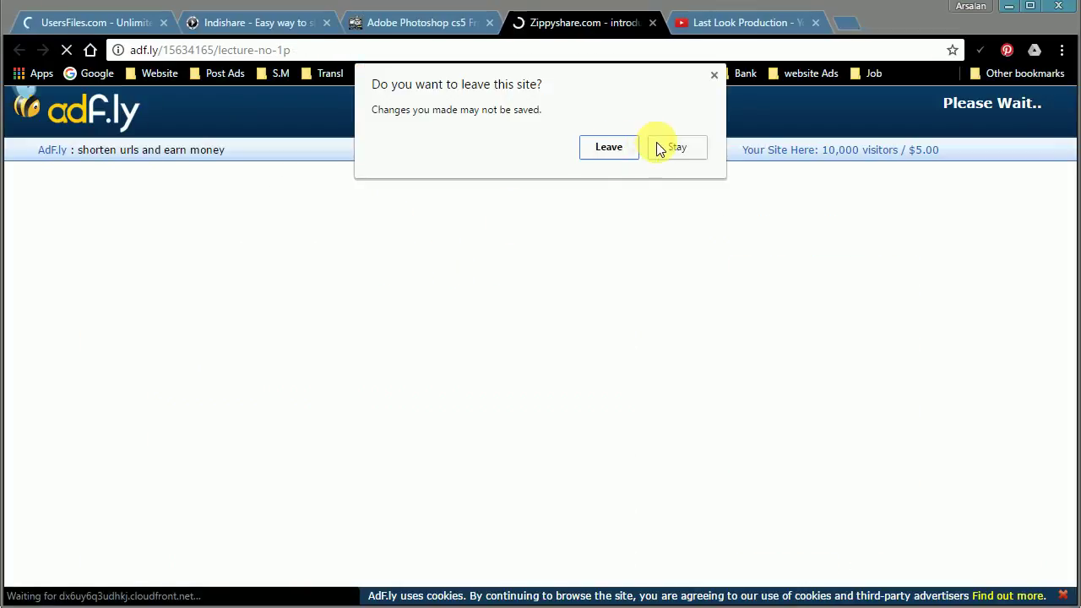
click(660, 148)
click(417, 23)
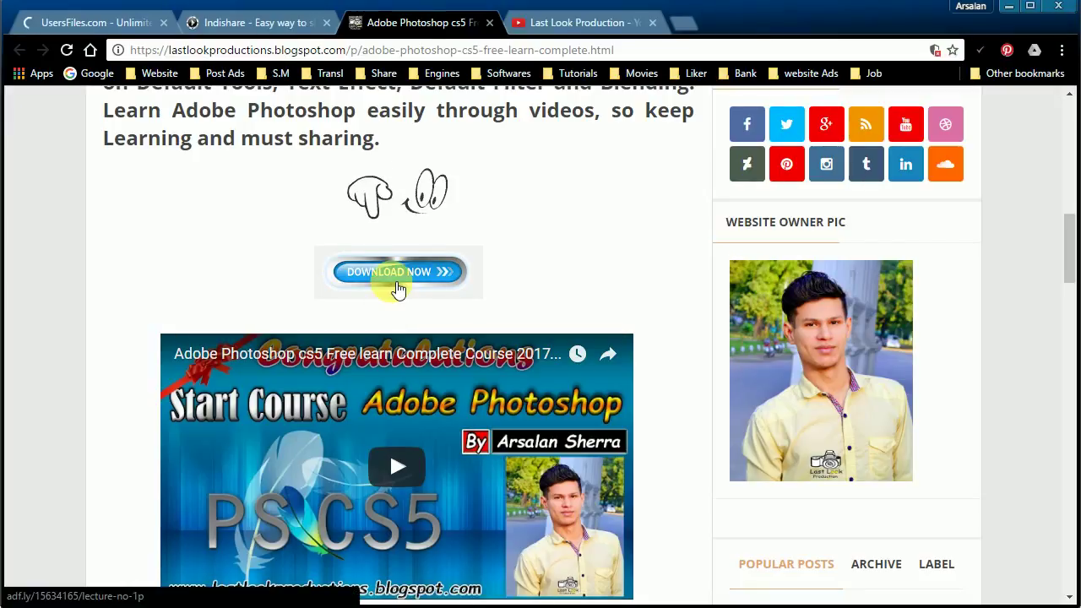
Step: Scroll down to the lecture list and click into the comment box
scroll(154, 308, down, 2)
scroll(155, 308, down, 6)
scroll(154, 308, down, 3)
scroll(154, 308, down, 10)
scroll(155, 308, down, 5)
scroll(154, 309, up, 3)
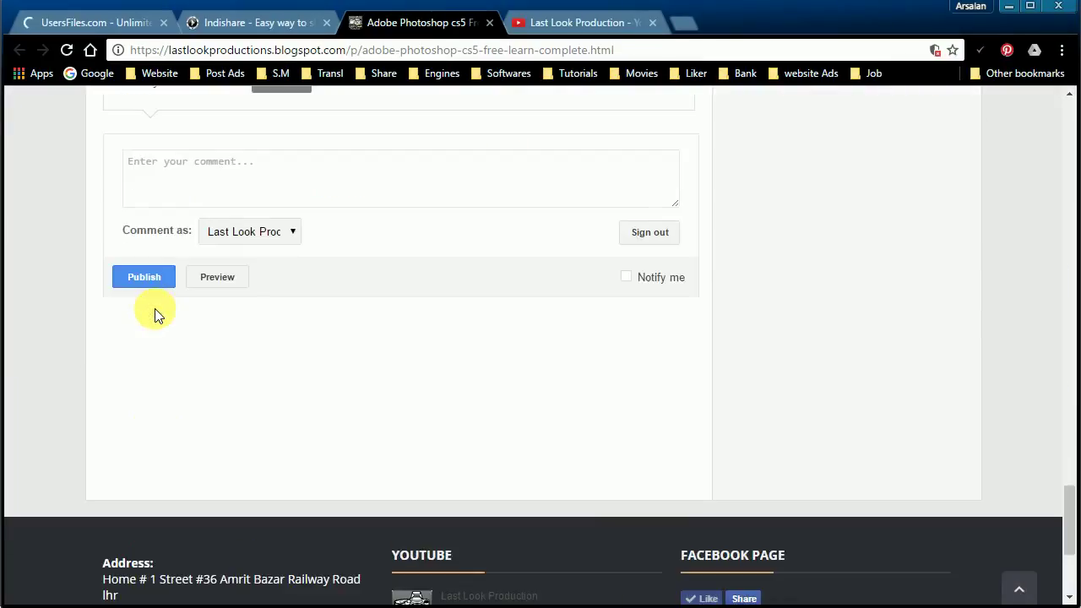
scroll(161, 314, up, 2)
click(164, 342)
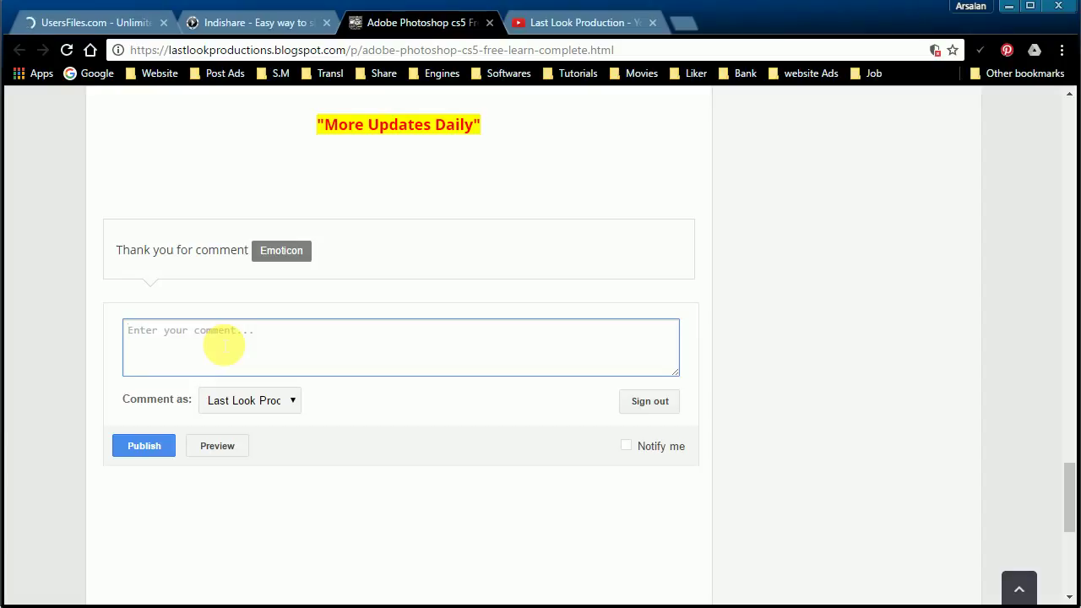
Step: Scroll back up to the Photoshop CS5 course page header
scroll(223, 344, up, 5)
scroll(223, 345, up, 5)
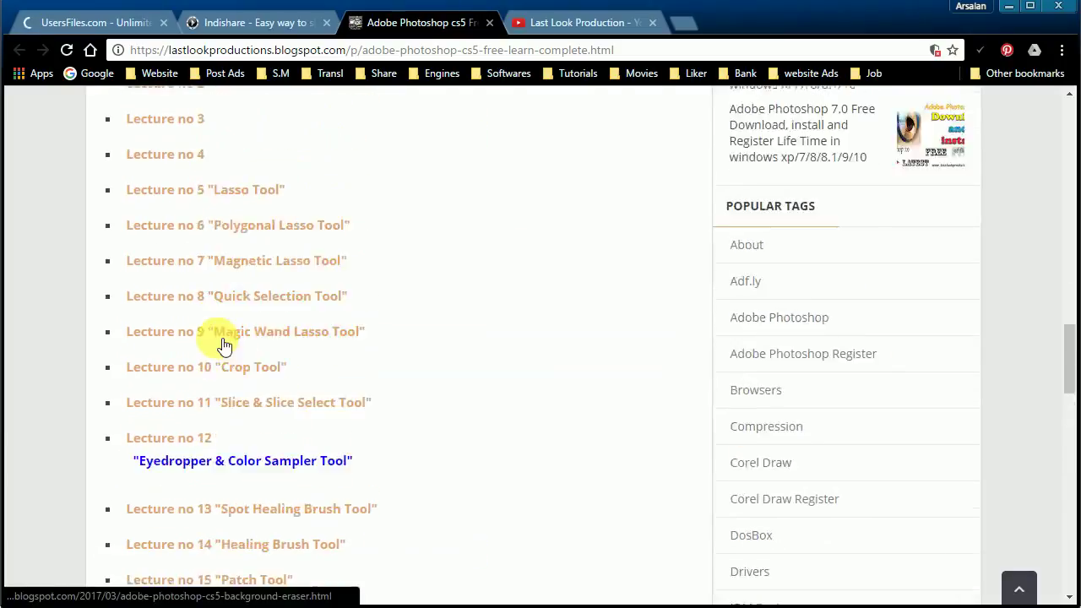
scroll(223, 344, up, 5)
scroll(220, 345, up, 3)
scroll(217, 338, down, 1)
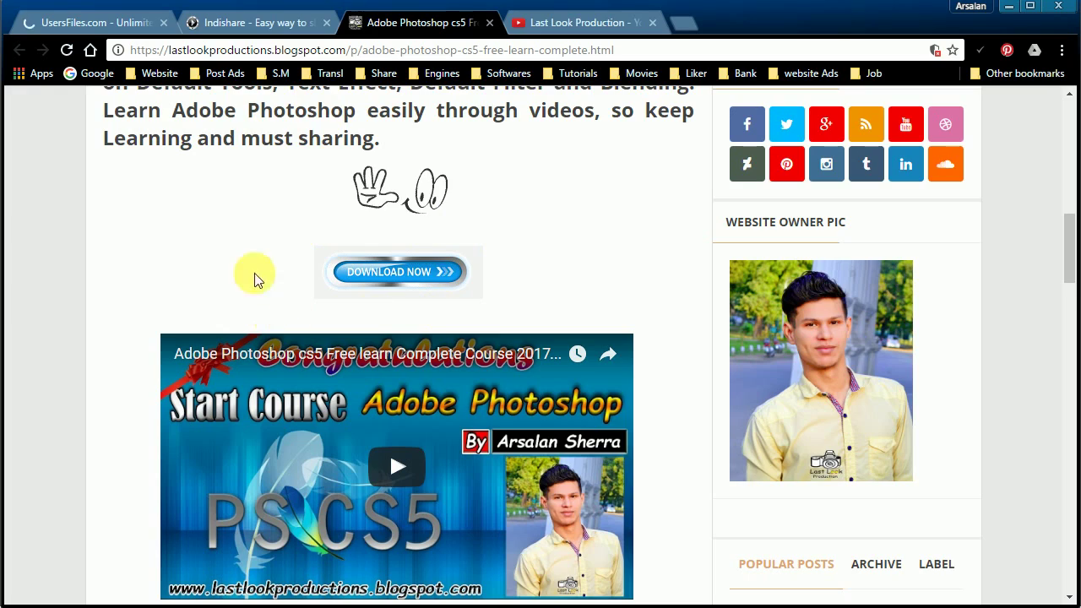
scroll(283, 297, up, 6)
scroll(283, 297, up, 4)
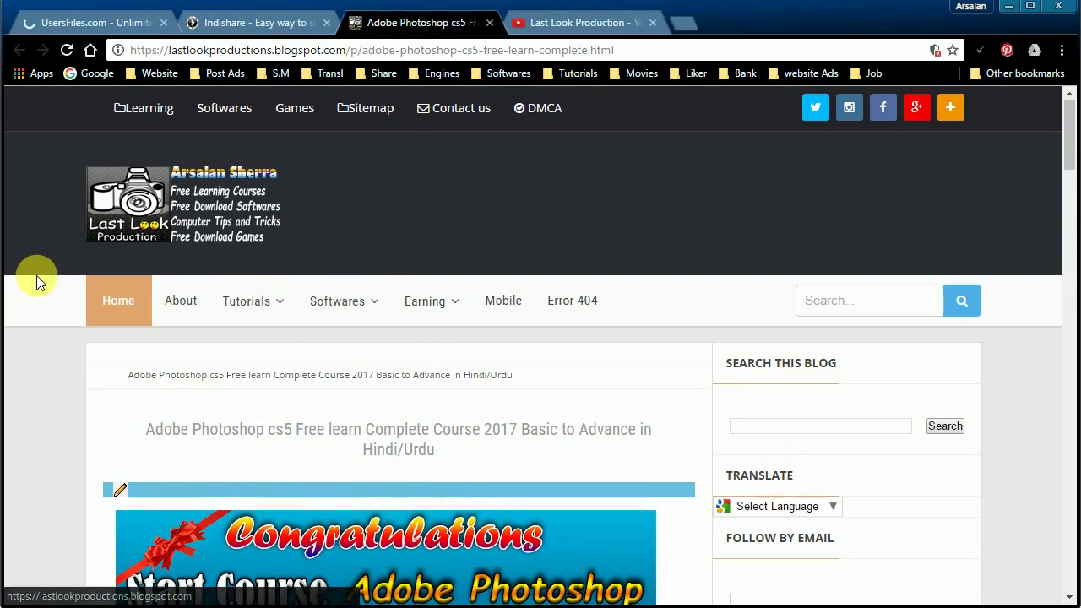
scroll(57, 279, down, 5)
scroll(57, 277, down, 3)
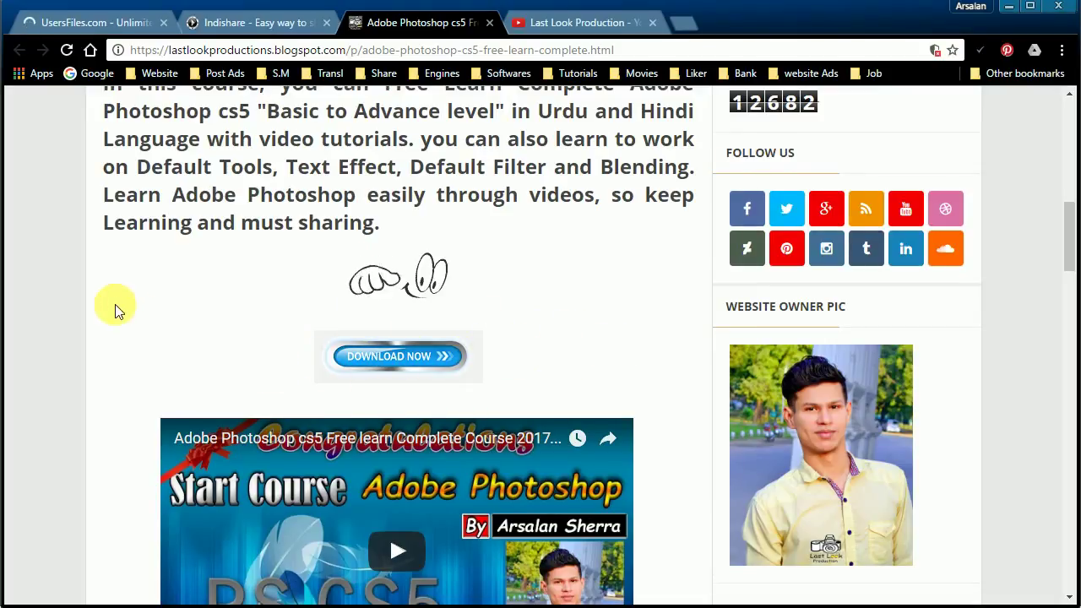
scroll(114, 306, up, 5)
scroll(113, 307, up, 4)
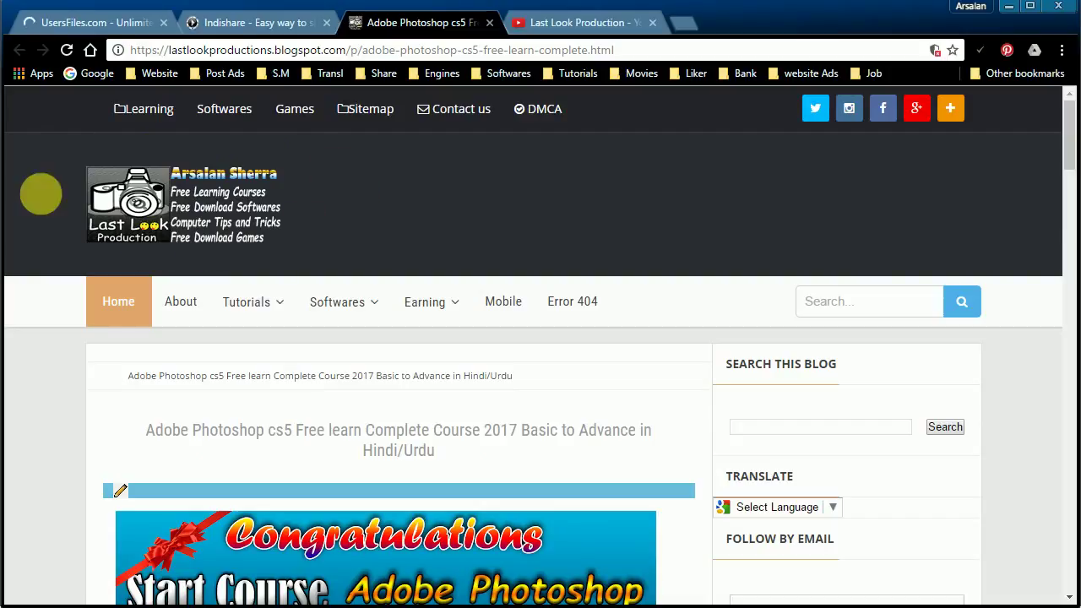
Step: Scroll past the course text and lectures, dragging the scrollbar down to the YouTube/Facebook/Google+ footer
scroll(46, 250, down, 4)
scroll(49, 250, down, 3)
scroll(34, 248, up, 1)
scroll(34, 248, up, 6)
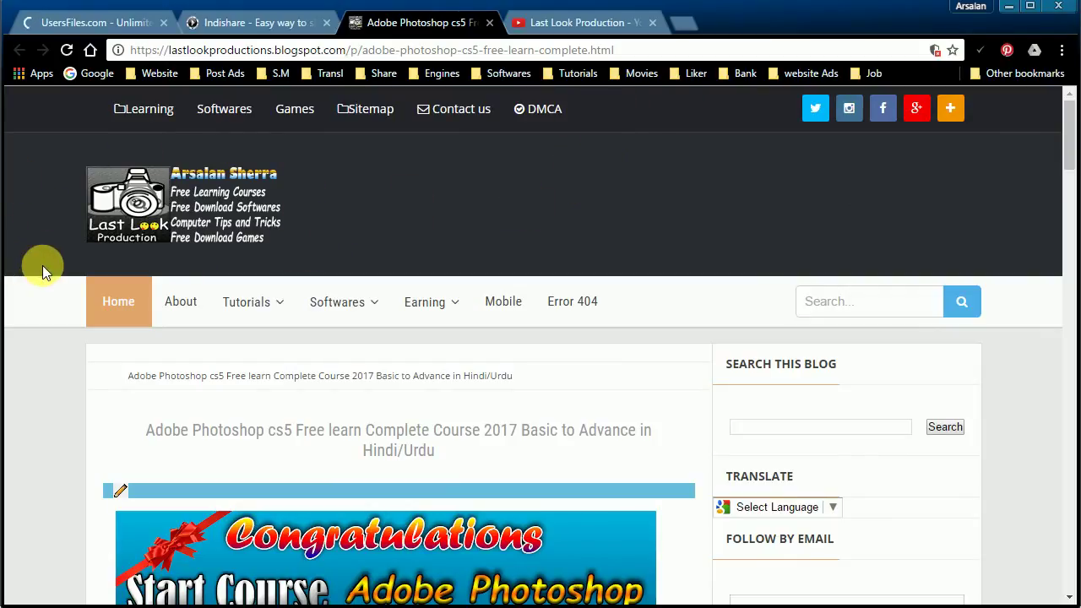
scroll(44, 268, down, 4)
scroll(44, 269, down, 4)
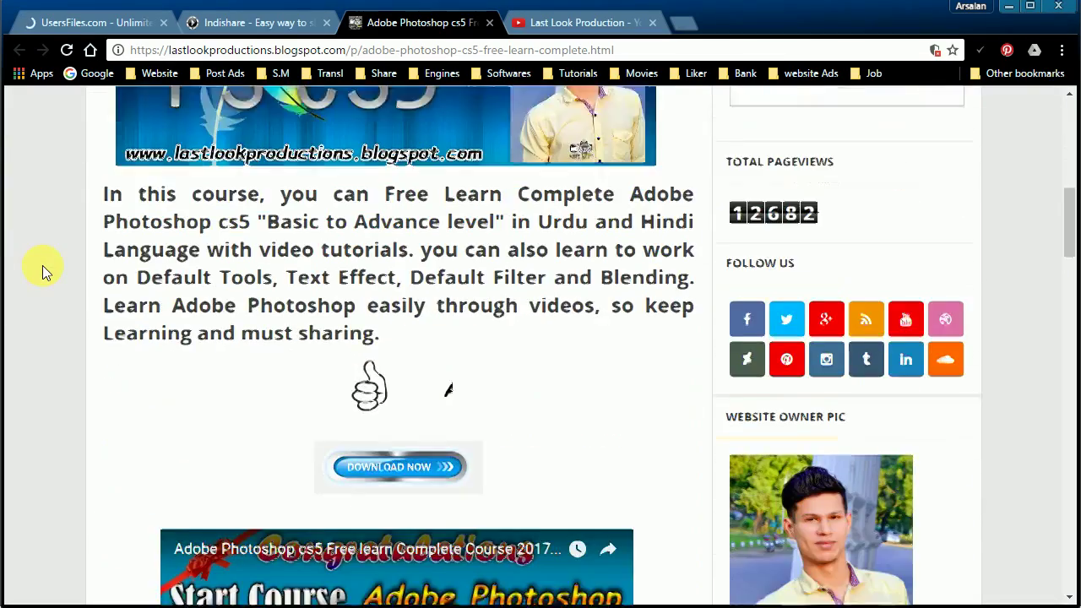
drag(1067, 150, 1067, 562)
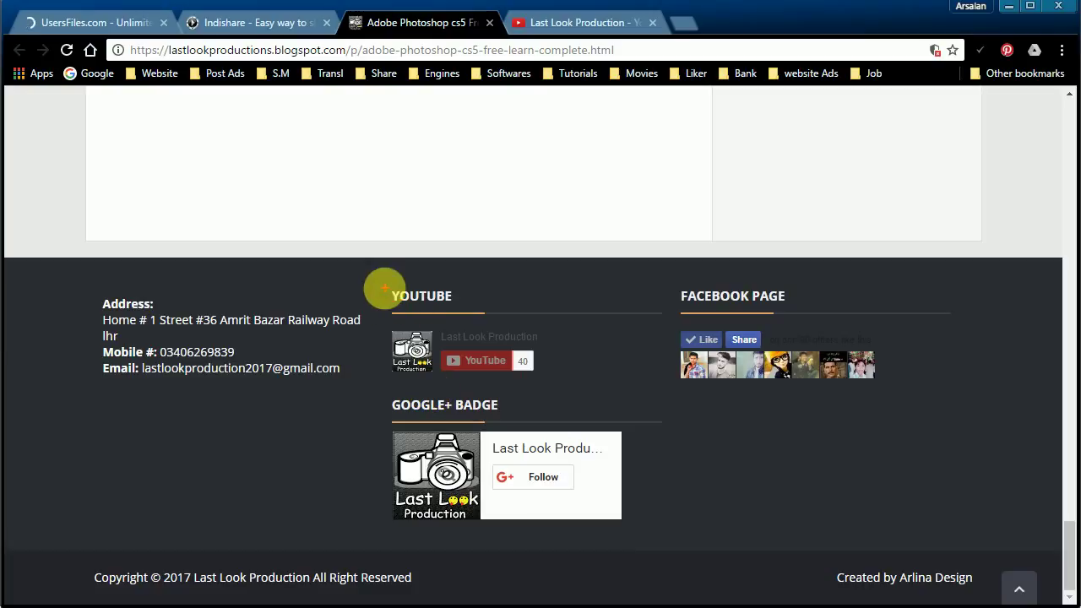
Step: Outline the YouTube widget and subscribe button in red with an arrow, then jump back to the top
drag(380, 275, 615, 387)
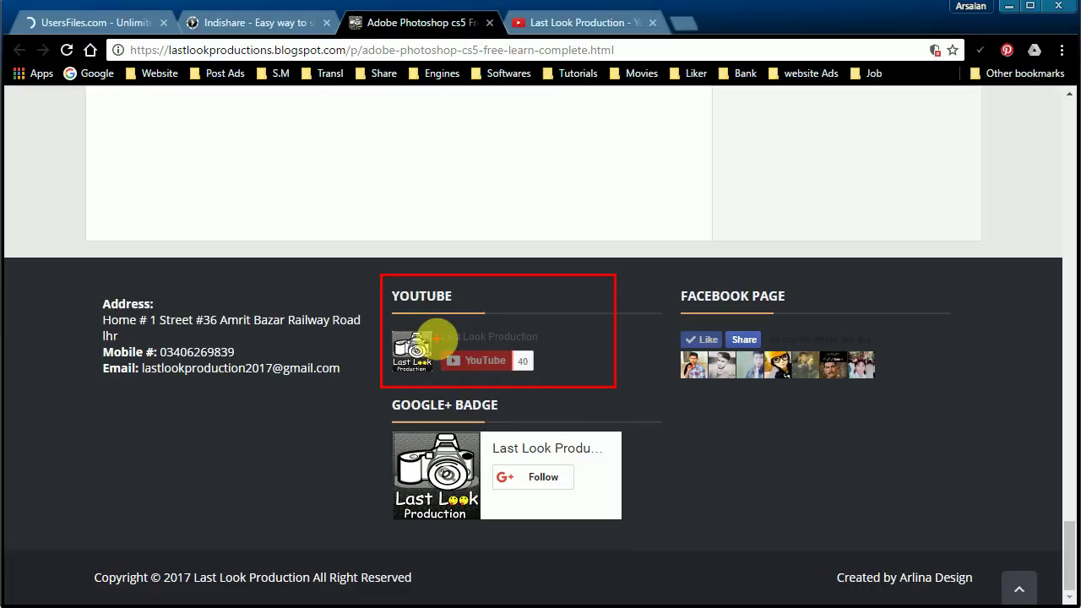
drag(435, 339, 548, 382)
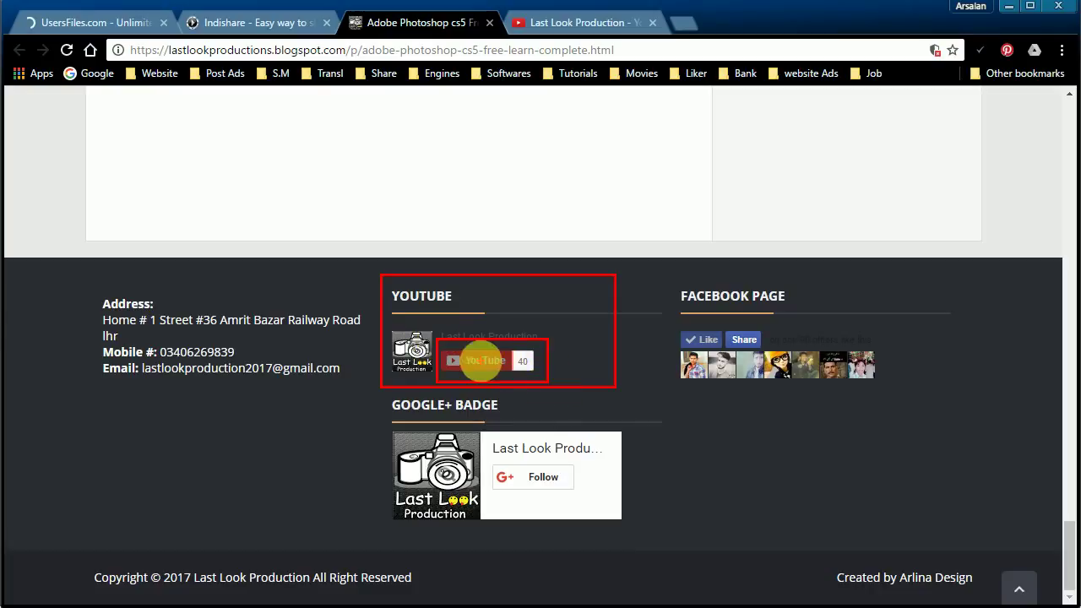
drag(488, 340, 604, 279)
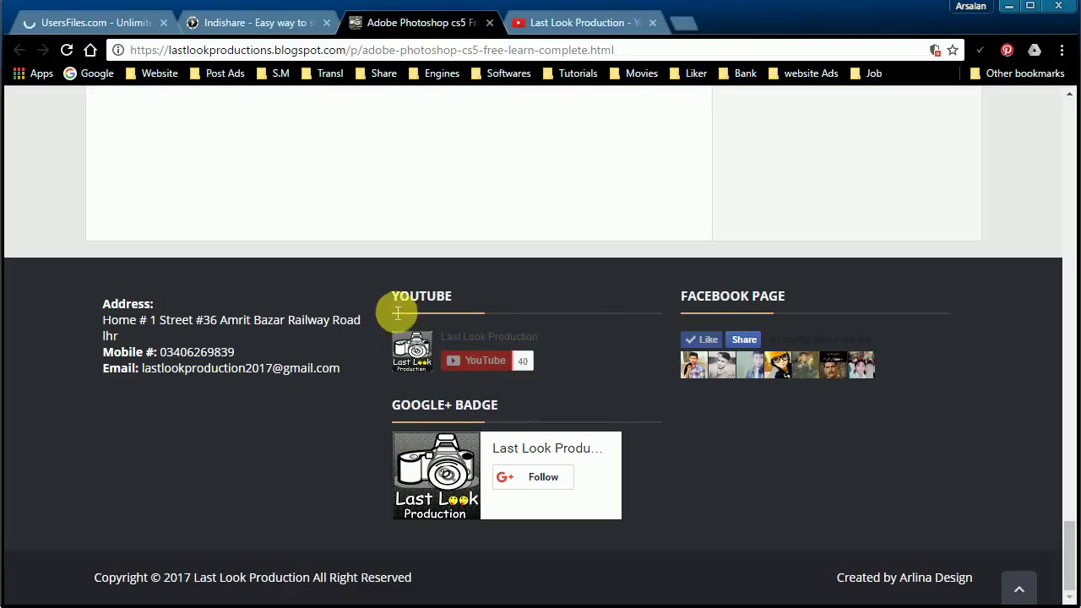
click(1019, 589)
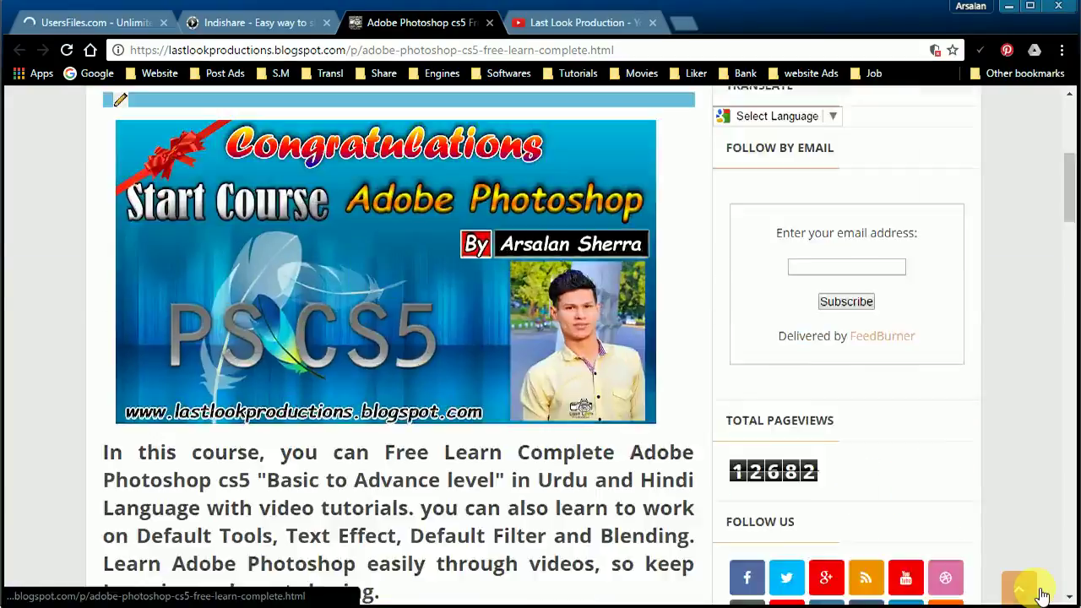
Step: Mark the Follow by Email box, its Subscribe button and email field in red
scroll(990, 500, down, 4)
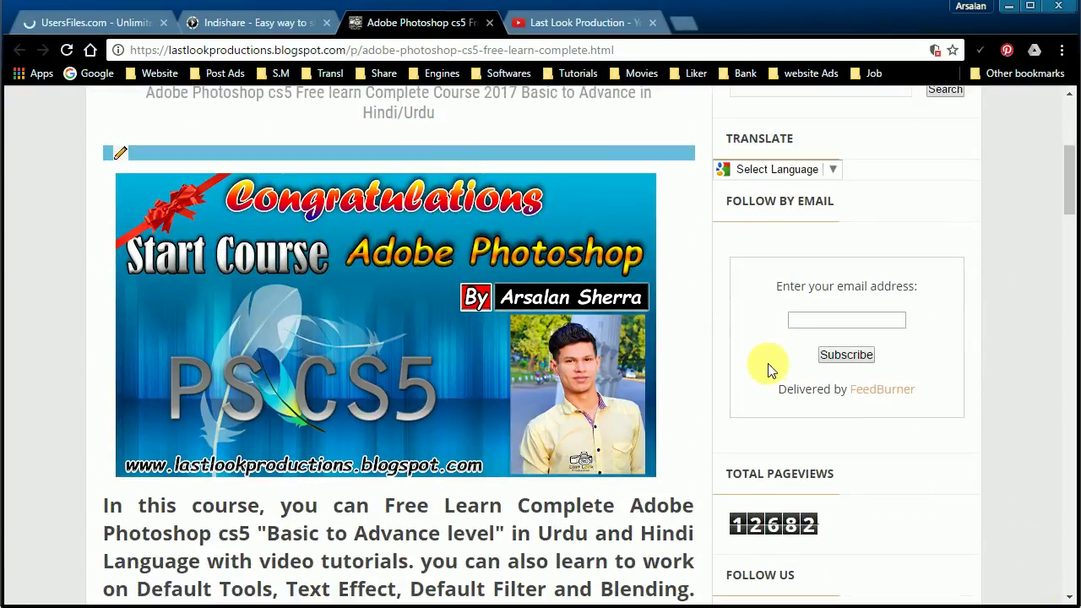
drag(718, 222, 978, 450)
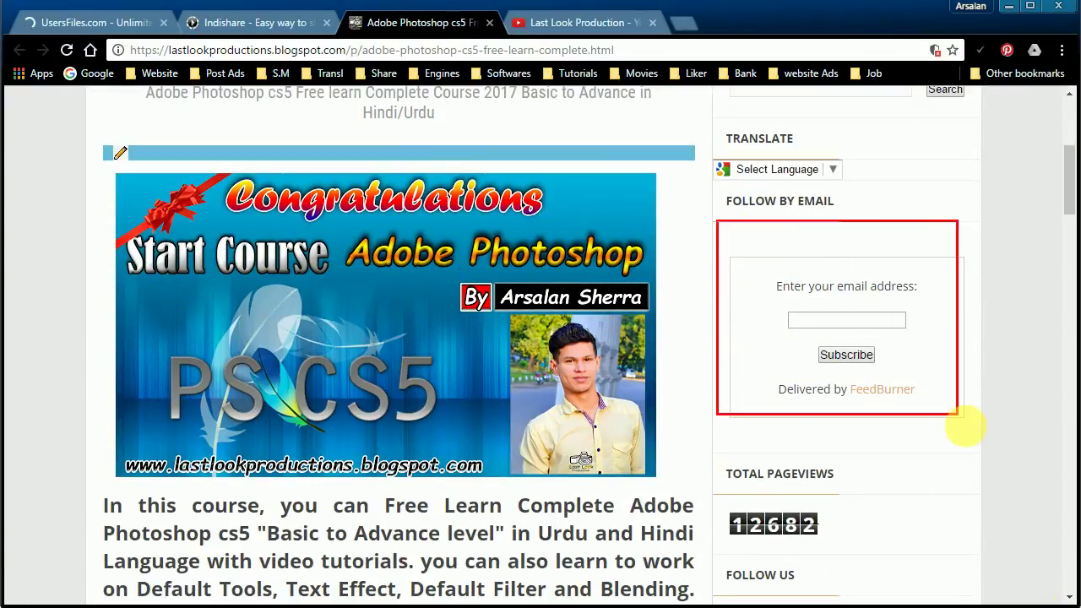
drag(802, 349, 885, 365)
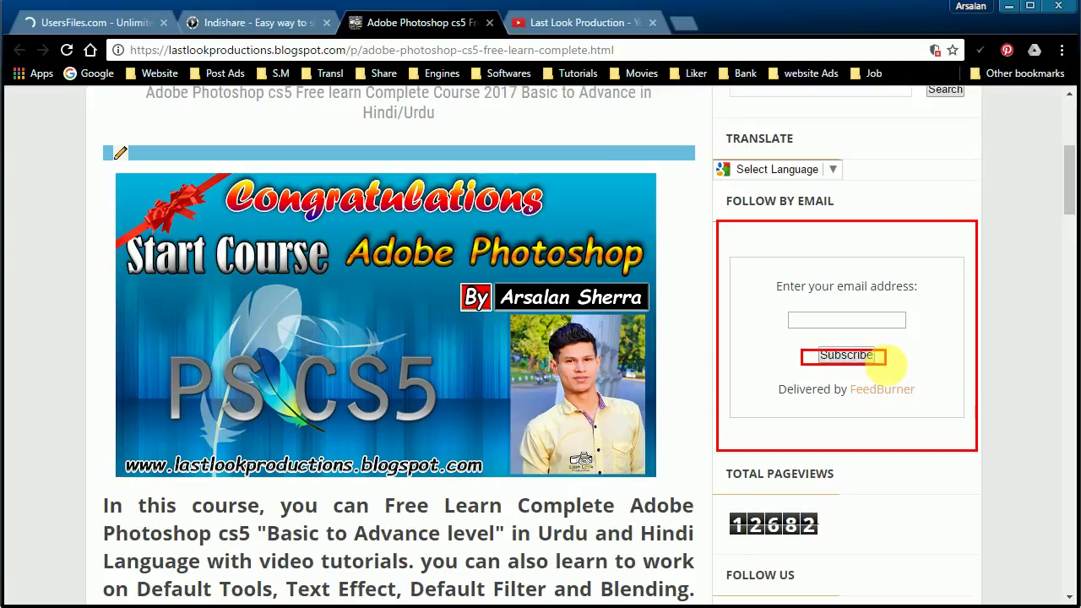
drag(805, 320, 885, 320)
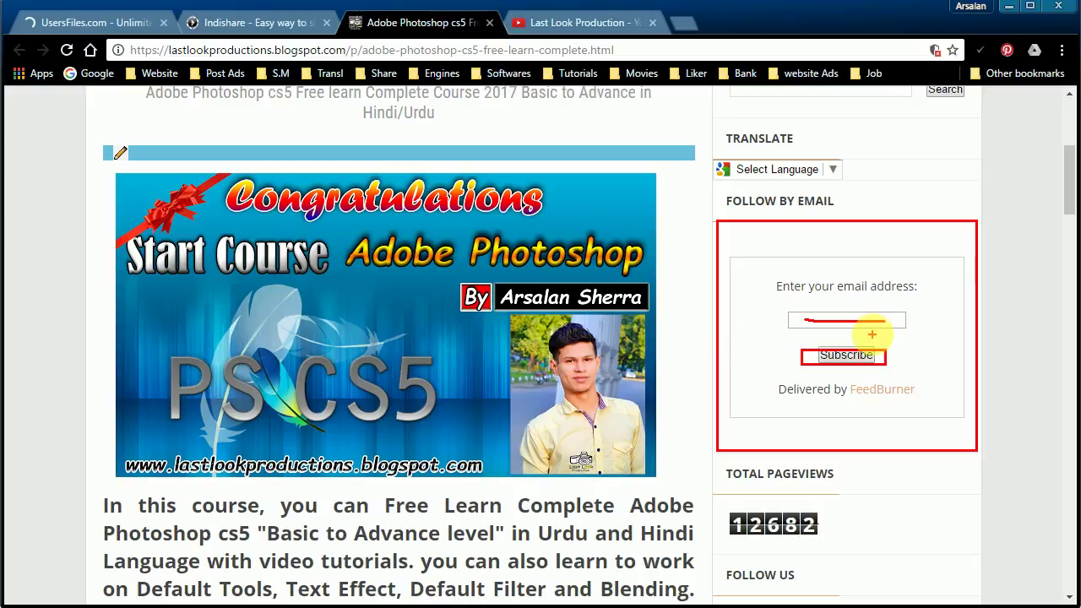
Step: Scroll to the top, then minimize Chrome and Photoshop to reveal the desktop promo
scroll(668, 335, up, 5)
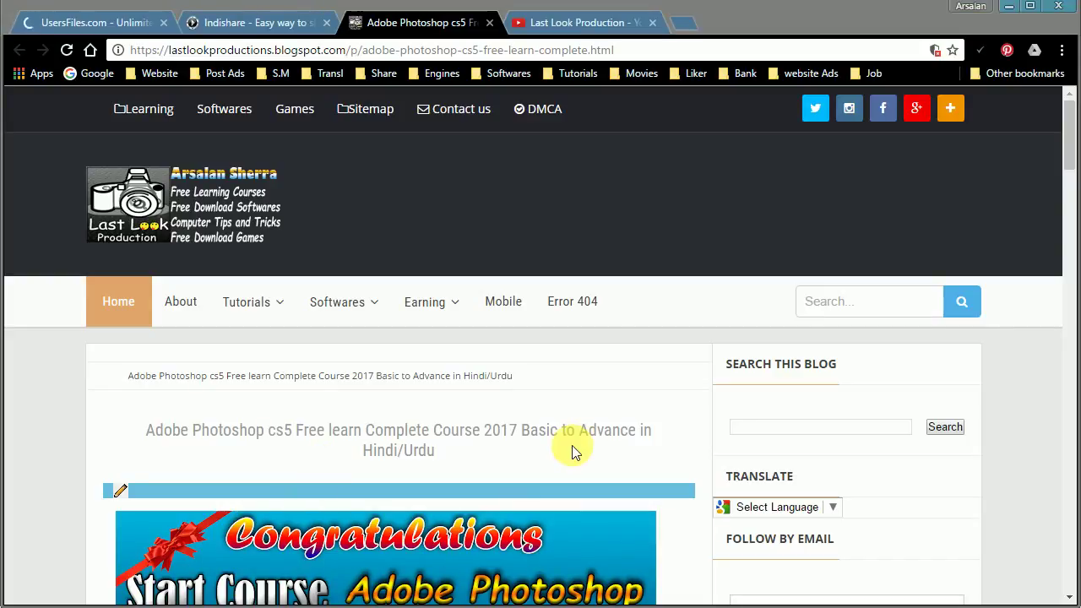
click(1010, 7)
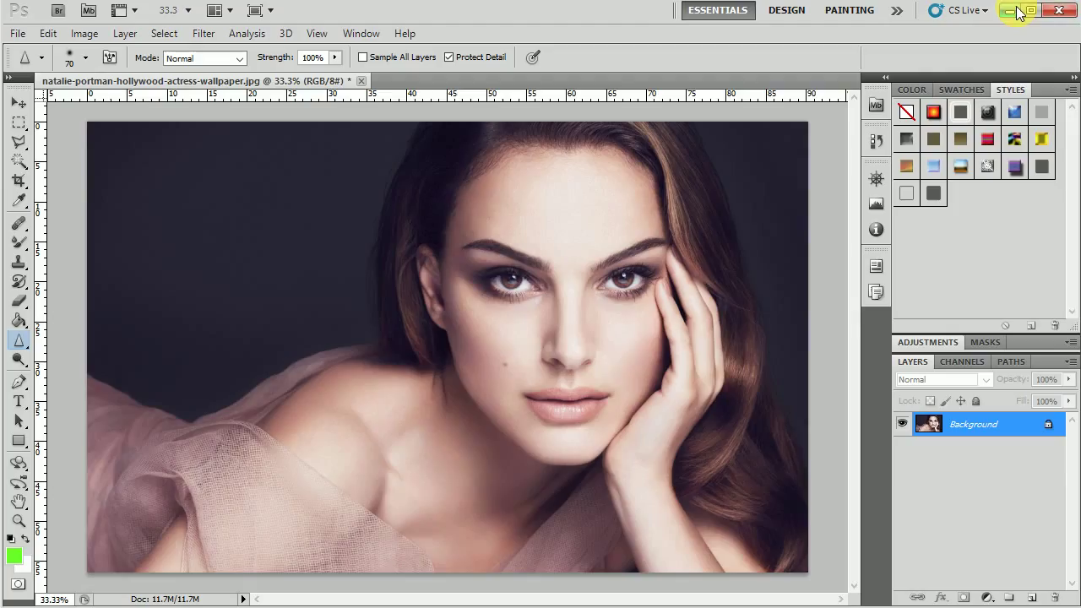
click(1017, 10)
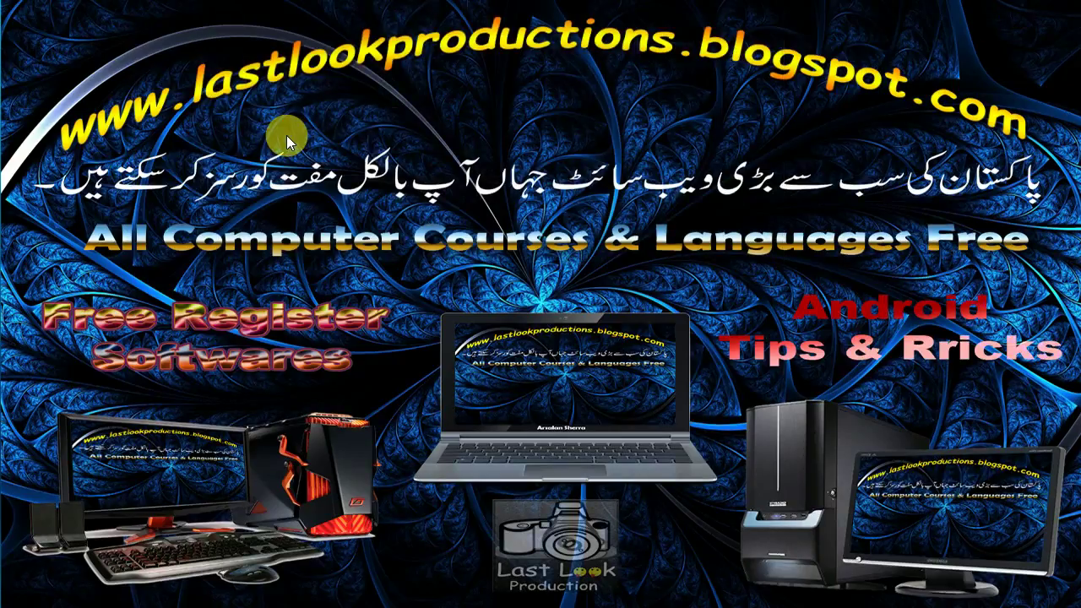